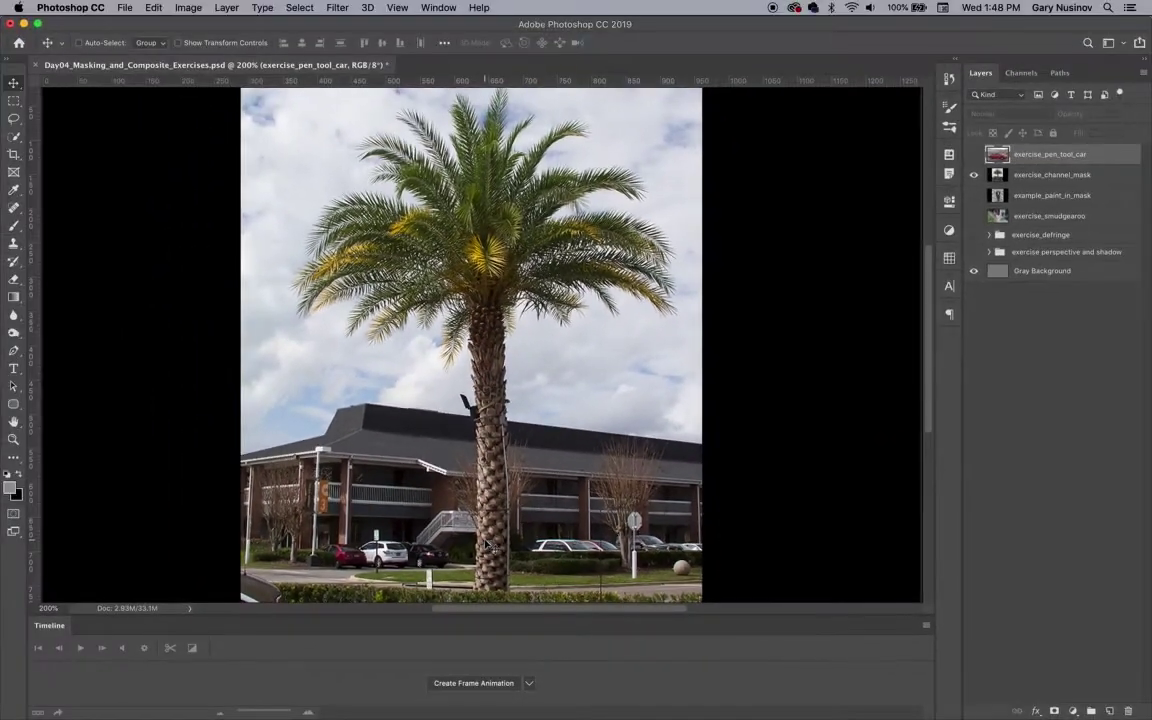
Check the saved palm tree centre path in the Paths panel
{"action": "left_click", "coordinate": [1060, 72]}
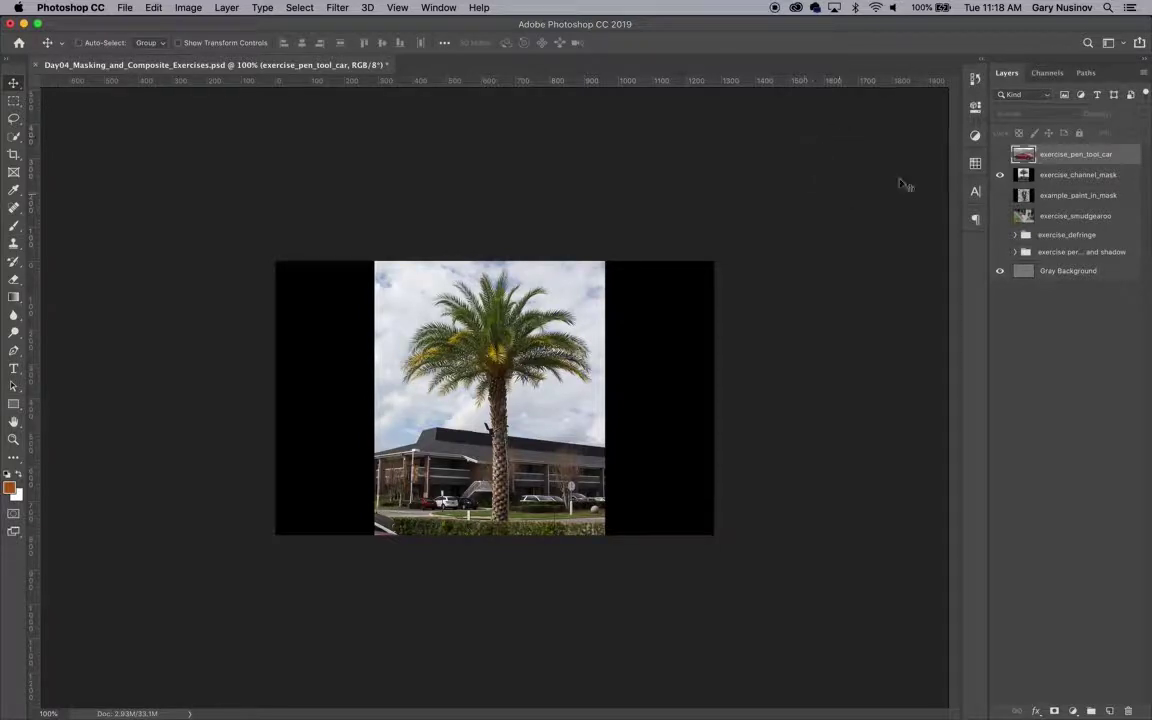
View the Red, Green and Blue channels individually, settling on the high-contrast Blue channel
{"action": "left_click", "coordinate": [1048, 73]}
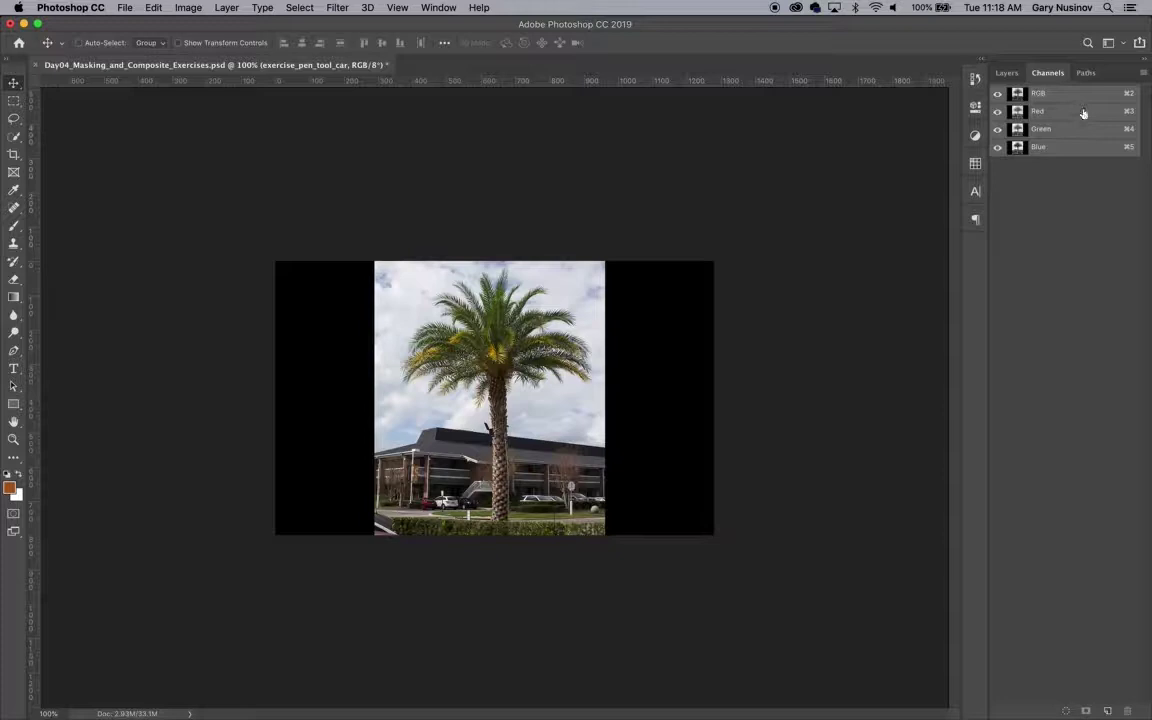
{"action": "left_click", "coordinate": [1080, 113]}
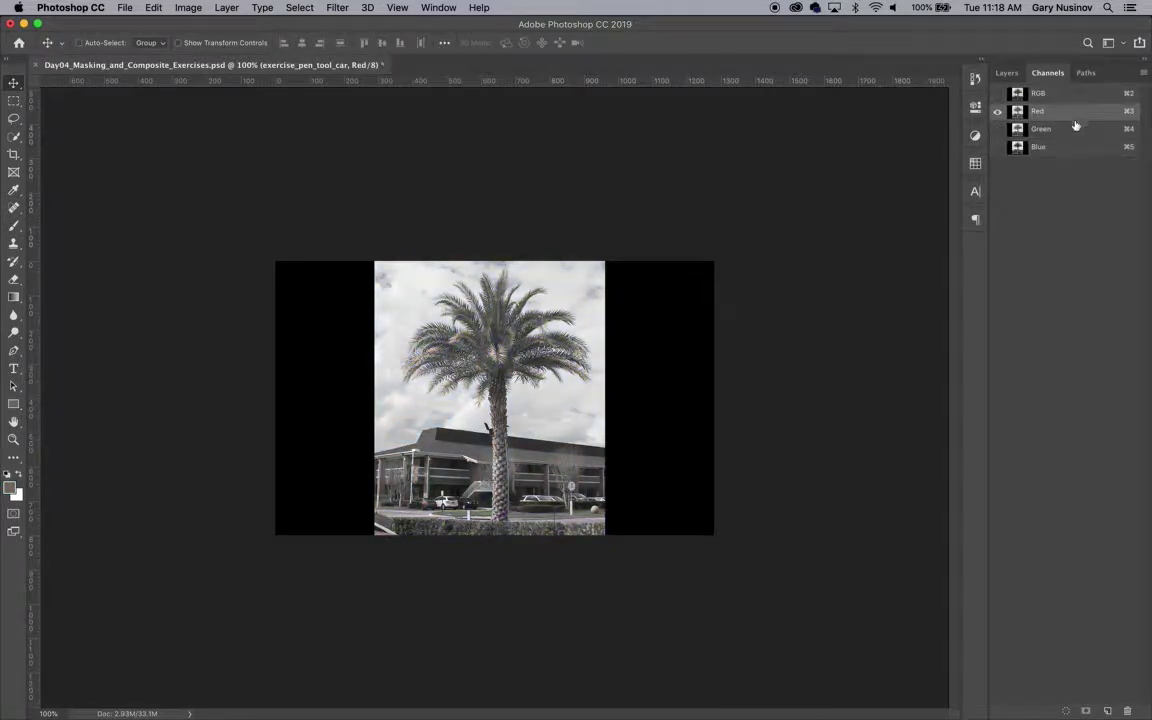
{"action": "left_click", "coordinate": [1072, 132]}
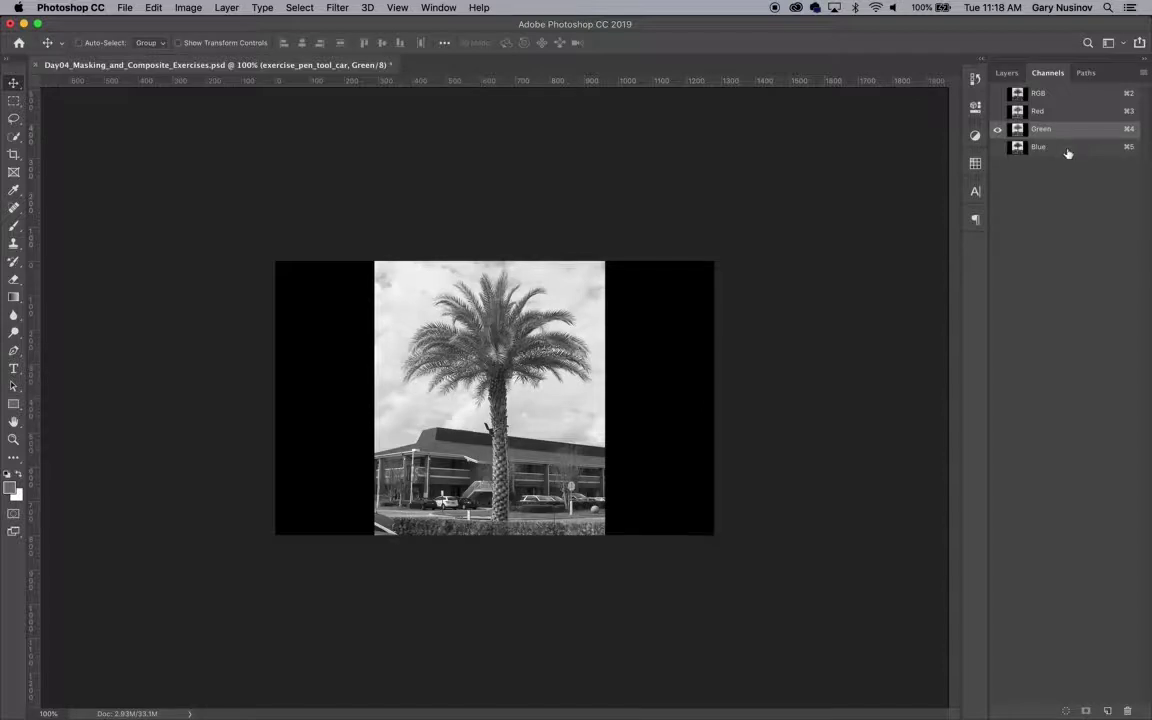
{"action": "left_click", "coordinate": [1066, 148]}
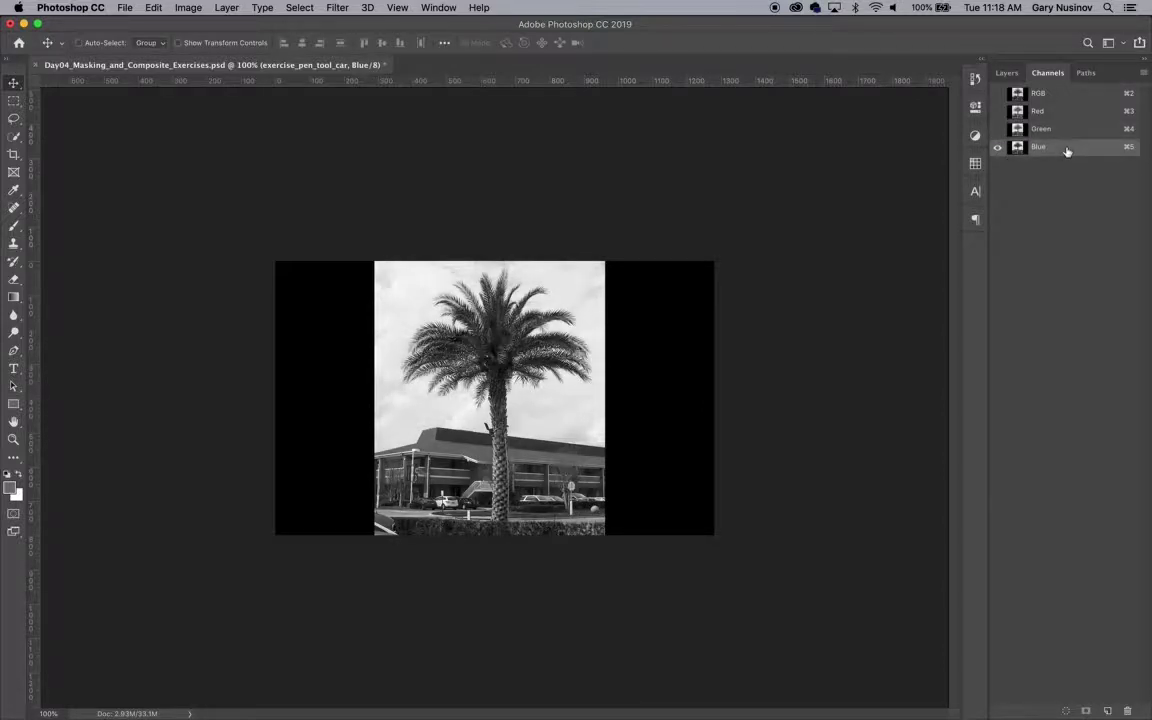
{"action": "left_click", "coordinate": [1060, 131]}
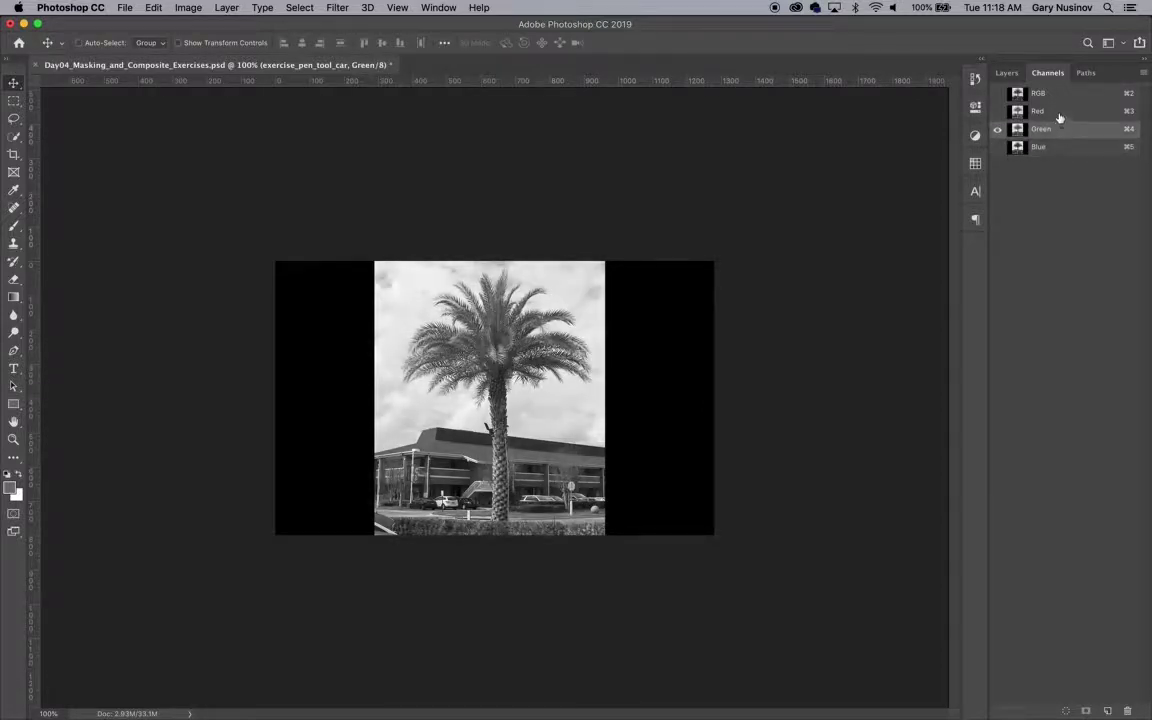
{"action": "left_click", "coordinate": [1062, 115]}
{"action": "left_click", "coordinate": [1062, 130]}
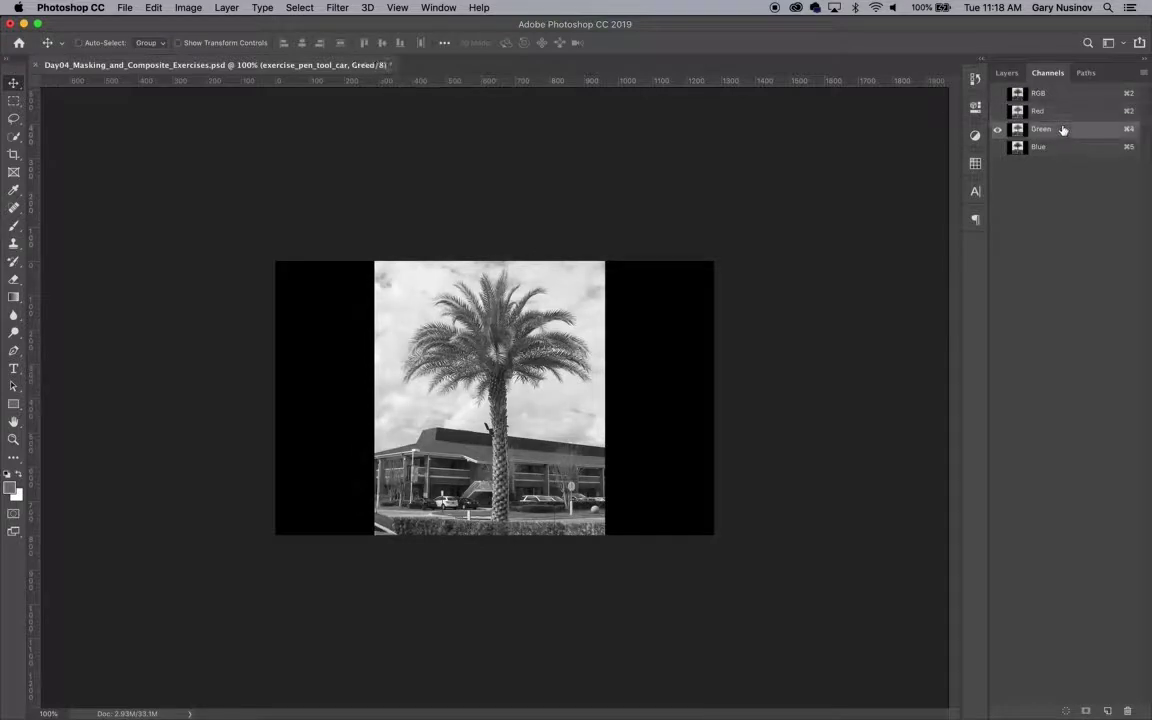
{"action": "left_click", "coordinate": [1063, 148]}
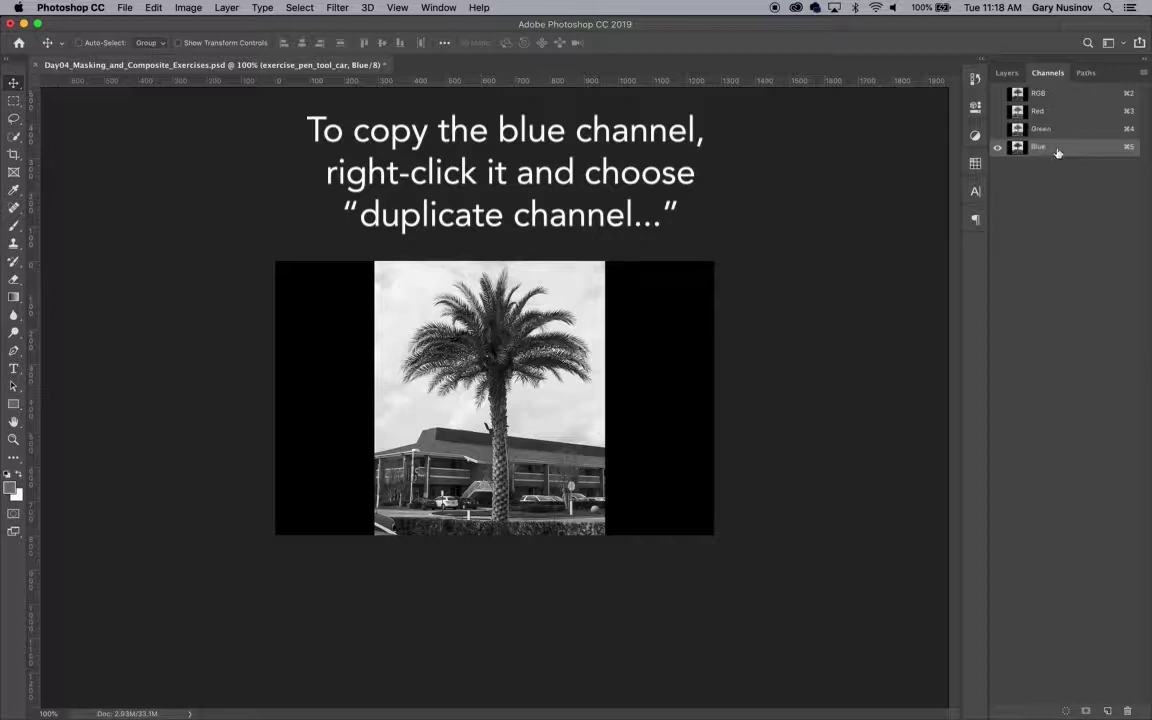
Duplicate the Blue channel, keeping the name 'Blue copy'
{"action": "right_click", "coordinate": [1057, 150]}
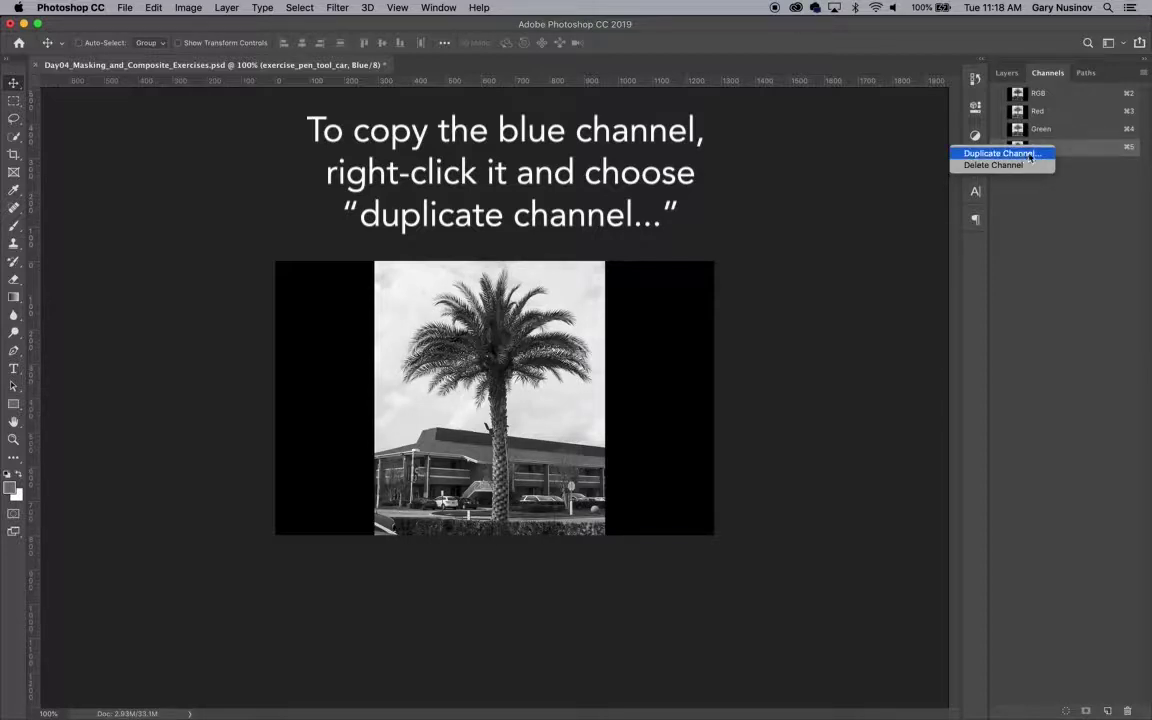
{"action": "left_click", "coordinate": [1030, 154]}
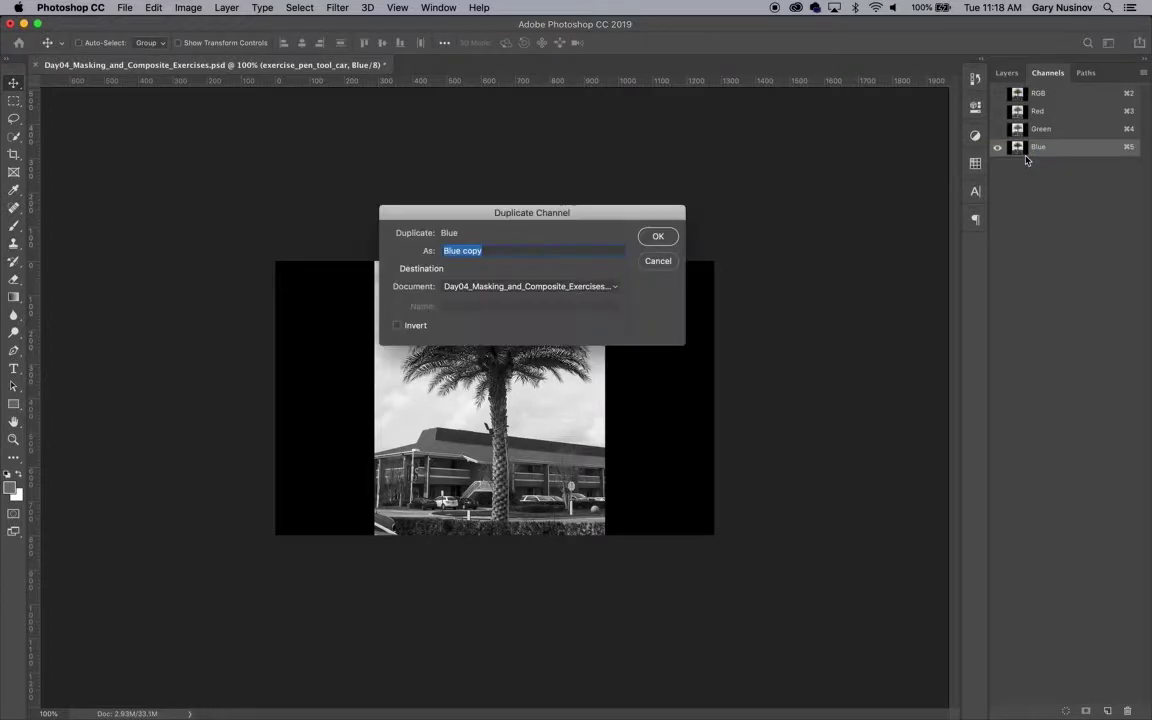
{"action": "left_click", "coordinate": [658, 237]}
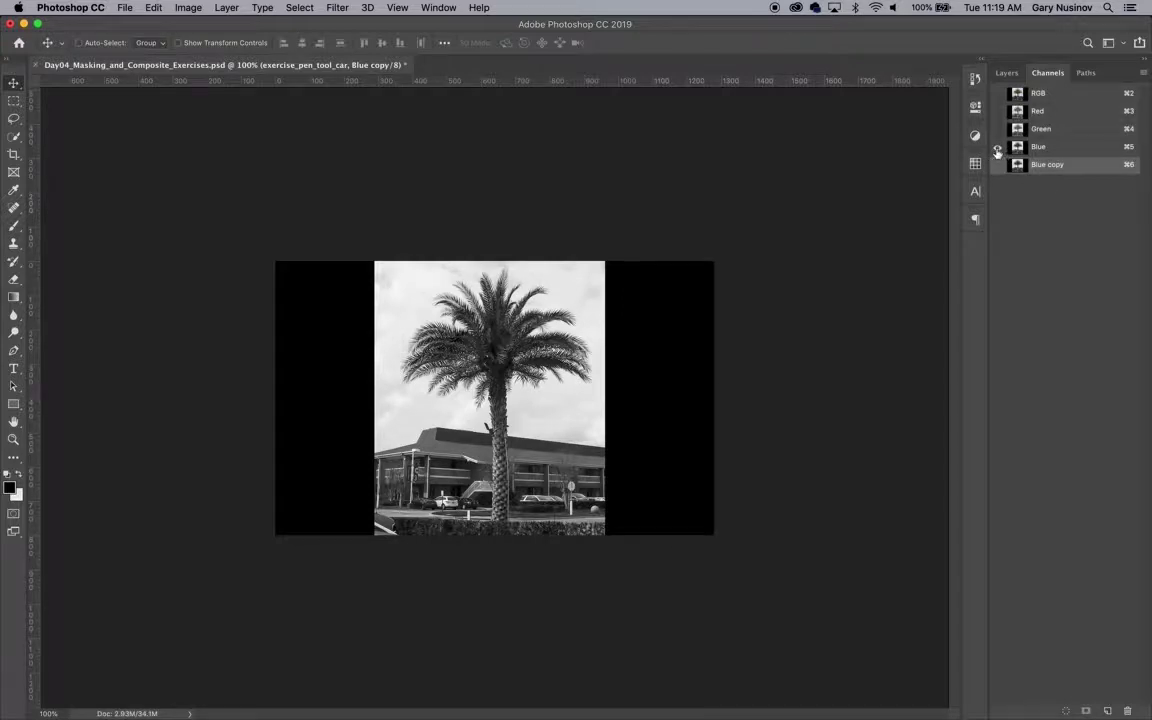
Show only Blue copy and drag its Curves white and black sliders together for stark contrast
{"action": "left_click", "coordinate": [997, 164]}
{"action": "left_click", "coordinate": [997, 147]}
{"action": "left_click", "coordinate": [177, 8]}
{"action": "mouse_move", "coordinate": [210, 45]}
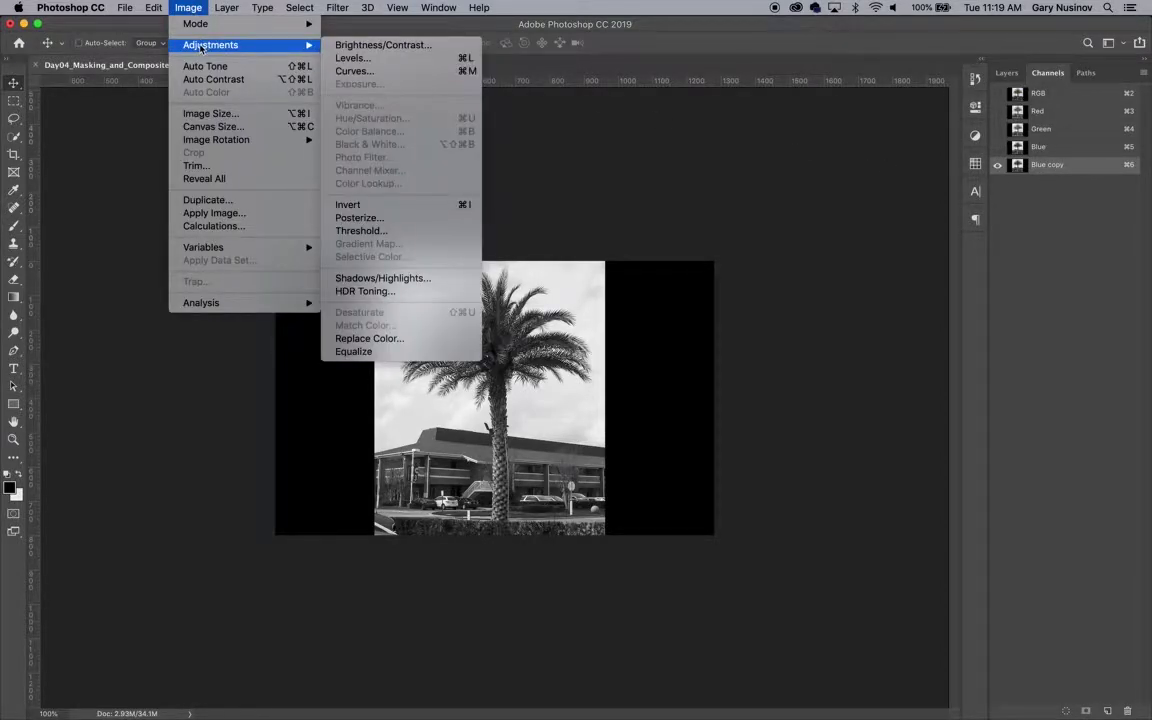
{"action": "left_click", "coordinate": [392, 72]}
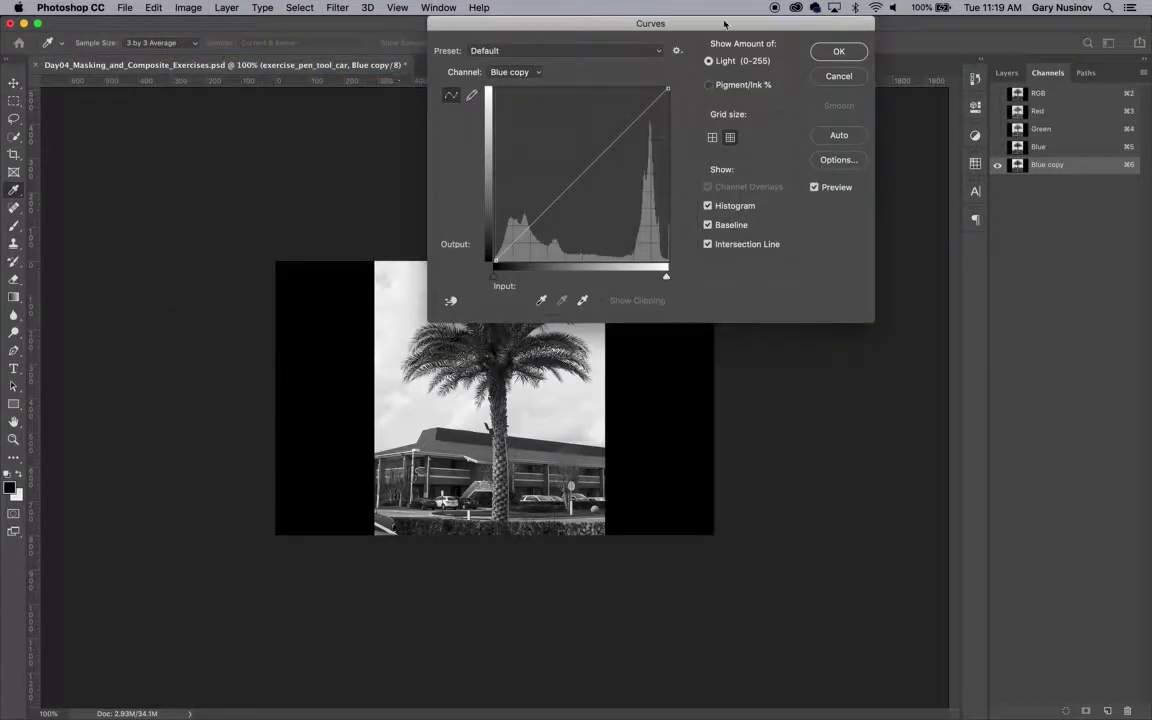
{"action": "left_click_drag", "start_coordinate": [708, 30], "coordinate": [961, 187]}
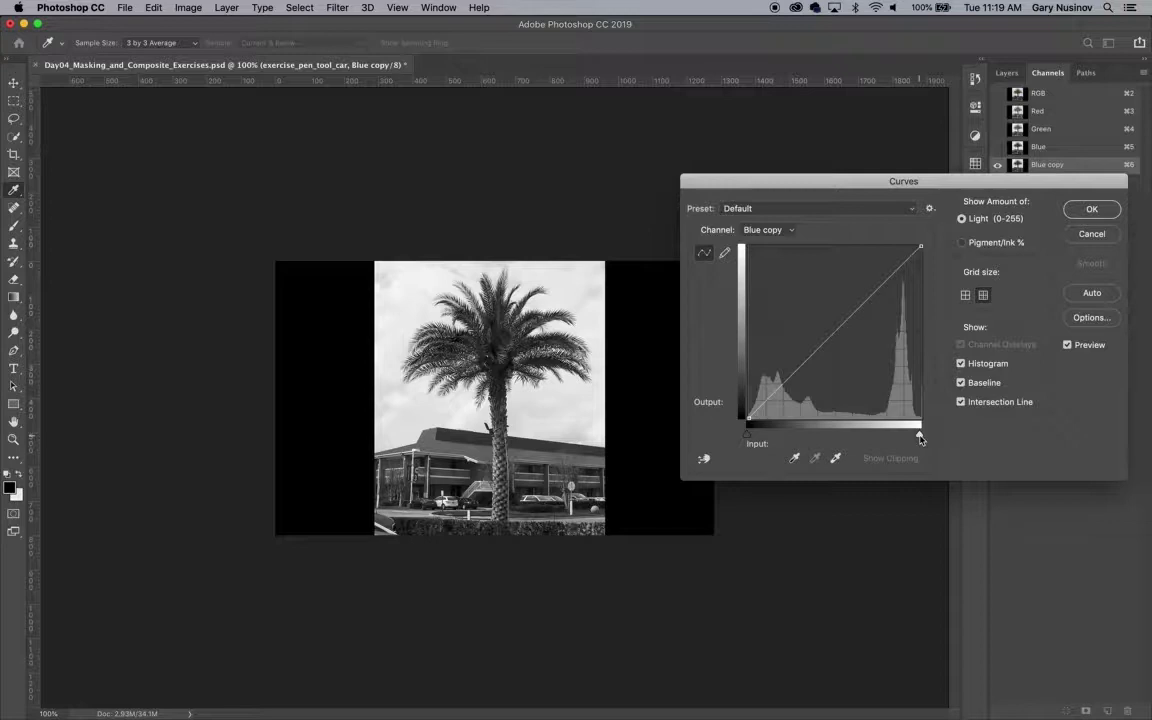
{"action": "left_click_drag", "start_coordinate": [920, 438], "coordinate": [845, 436]}
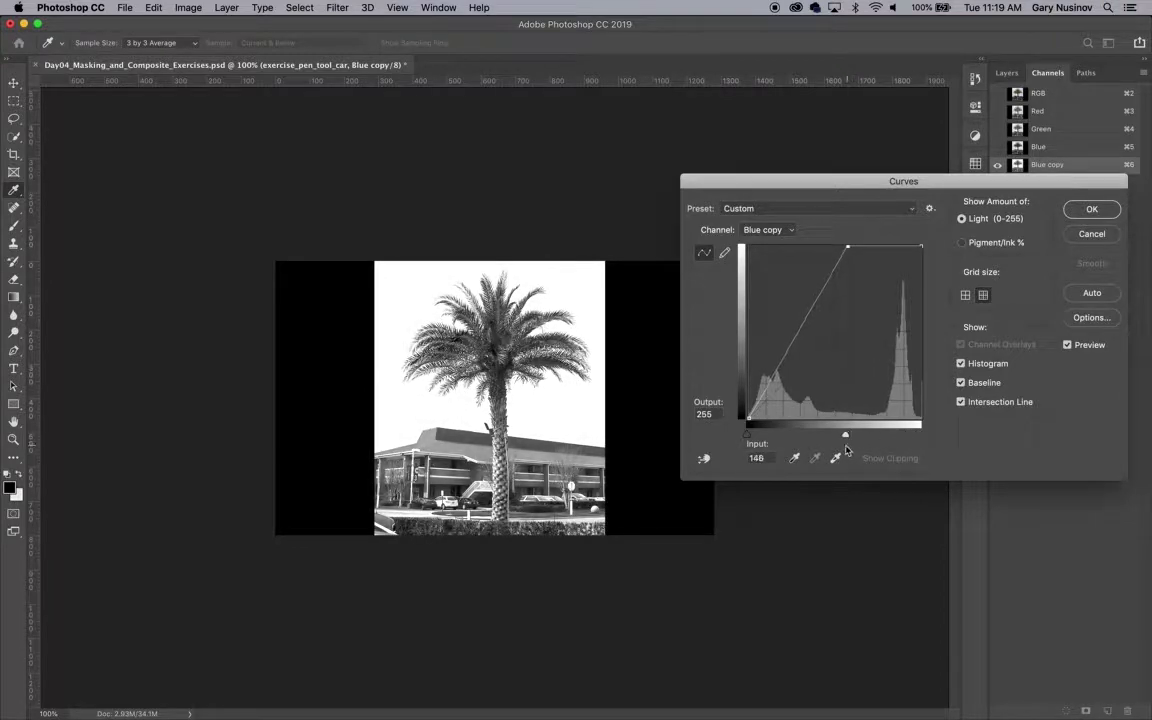
{"action": "left_click_drag", "start_coordinate": [749, 436], "coordinate": [845, 436]}
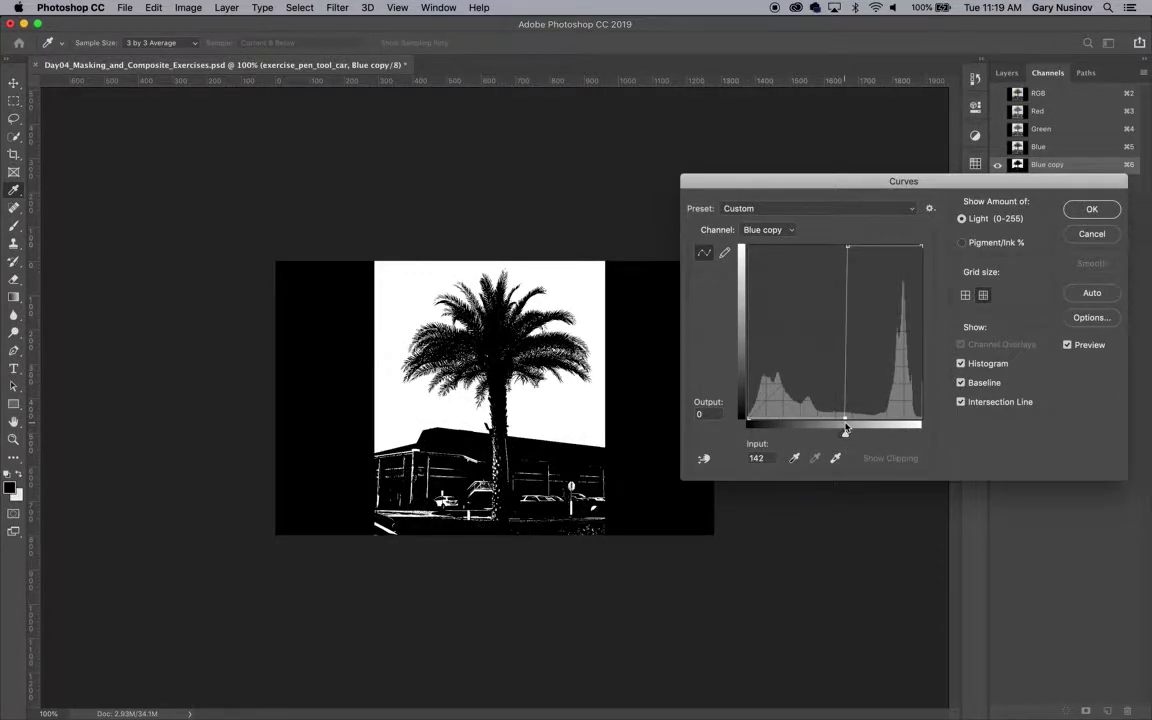
Inspect the harsh curve on the palm crown, then reopen Curves with black input near 34
{"action": "key", "text": "Return"}
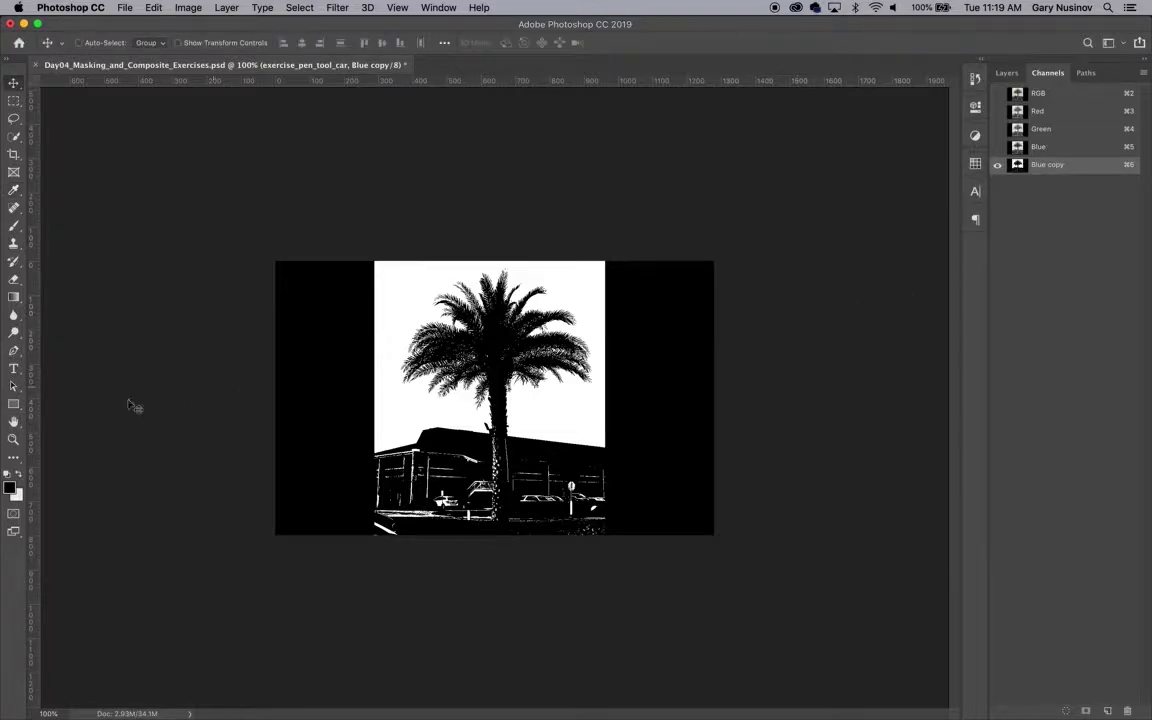
{"action": "left_click", "coordinate": [13, 440]}
{"action": "left_click_drag", "start_coordinate": [470, 333], "coordinate": [566, 328]}
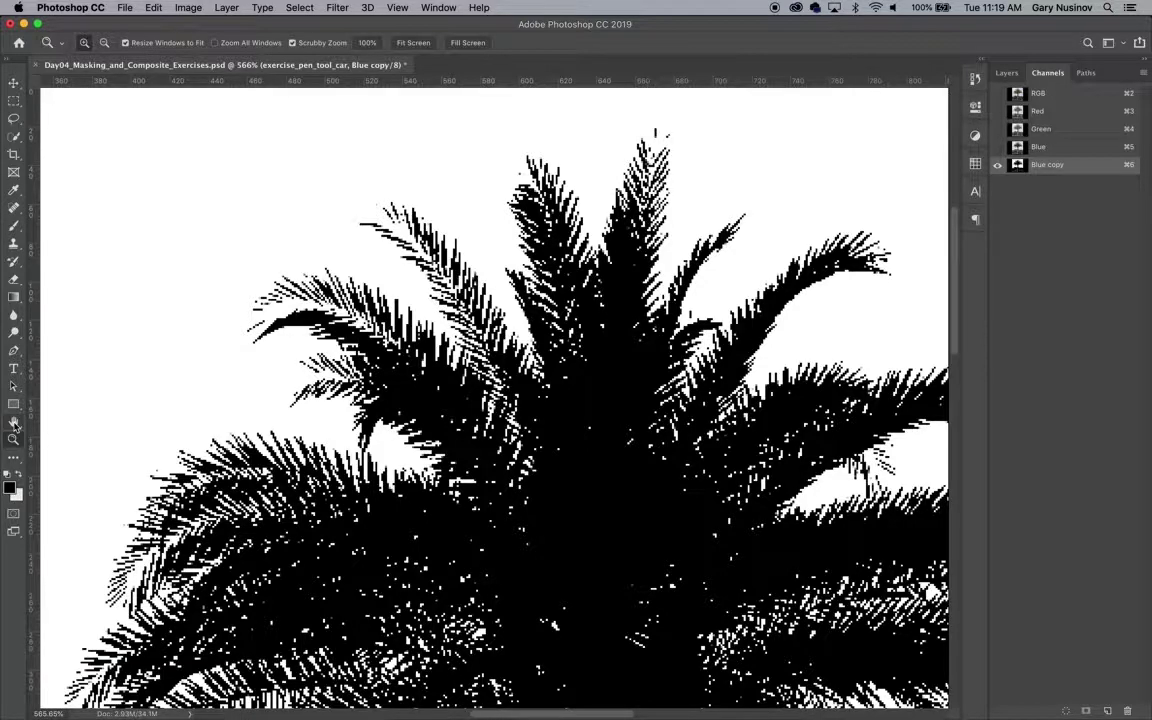
{"action": "key", "text": "ctrl+m"}
{"action": "left_click_drag", "start_coordinate": [760, 388], "coordinate": [783, 388]}
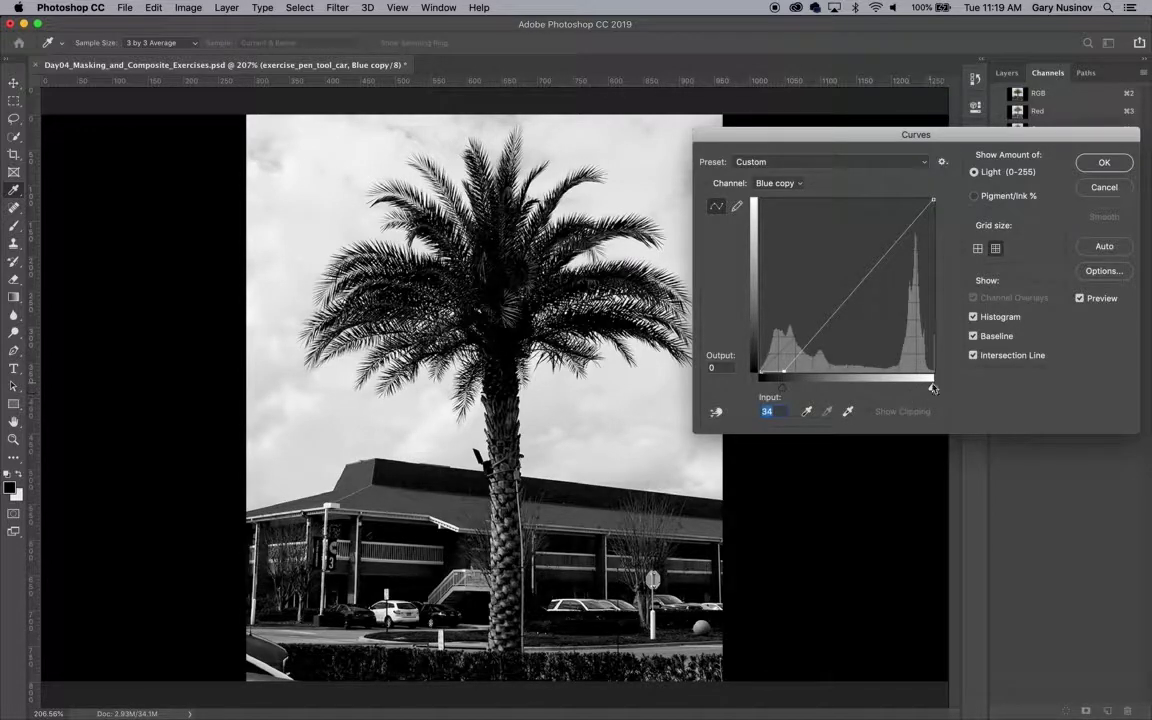
Lower the Curves white input to about 230 and apply it
{"action": "left_click_drag", "start_coordinate": [932, 388], "coordinate": [915, 393]}
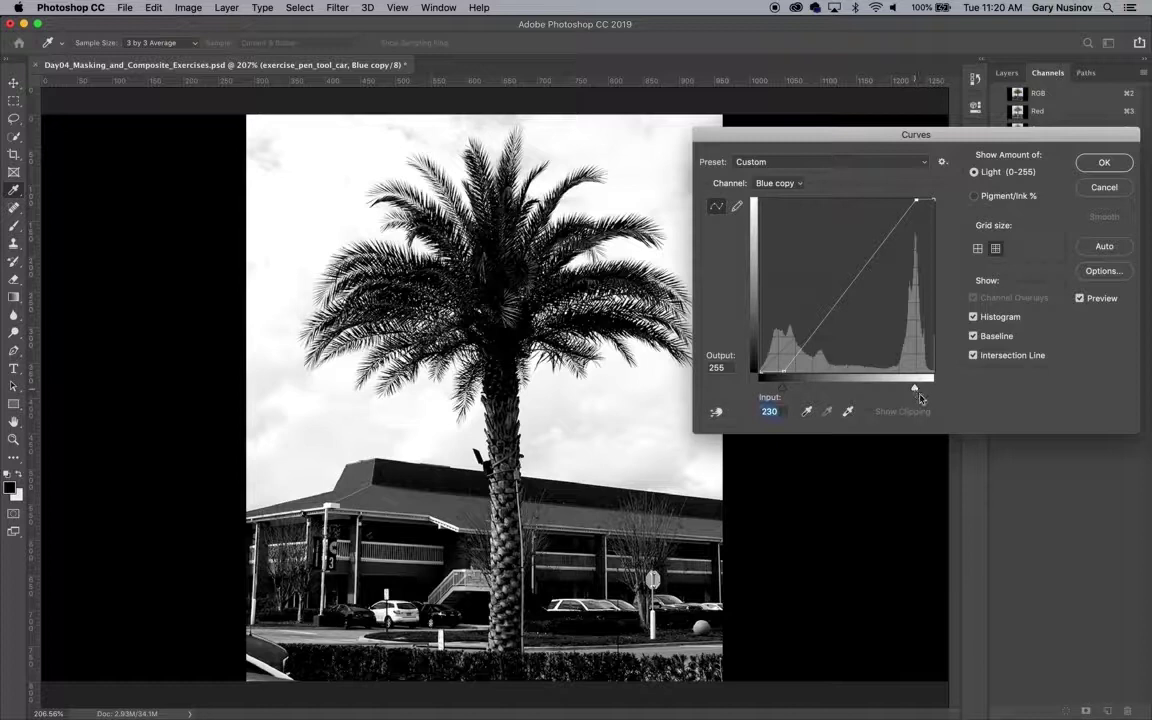
{"action": "key", "text": "Return"}
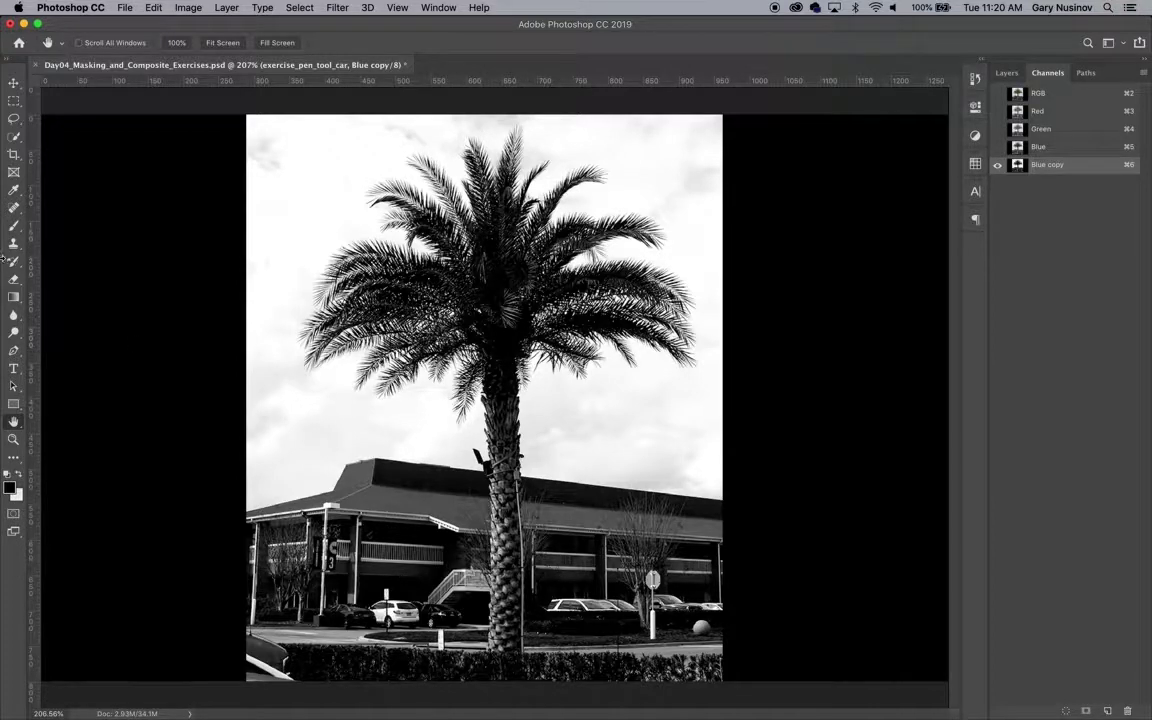
Set up the Dodge tool with a 0% hardness brush, Highlights range and 16% exposure
{"action": "left_click", "coordinate": [13, 331]}
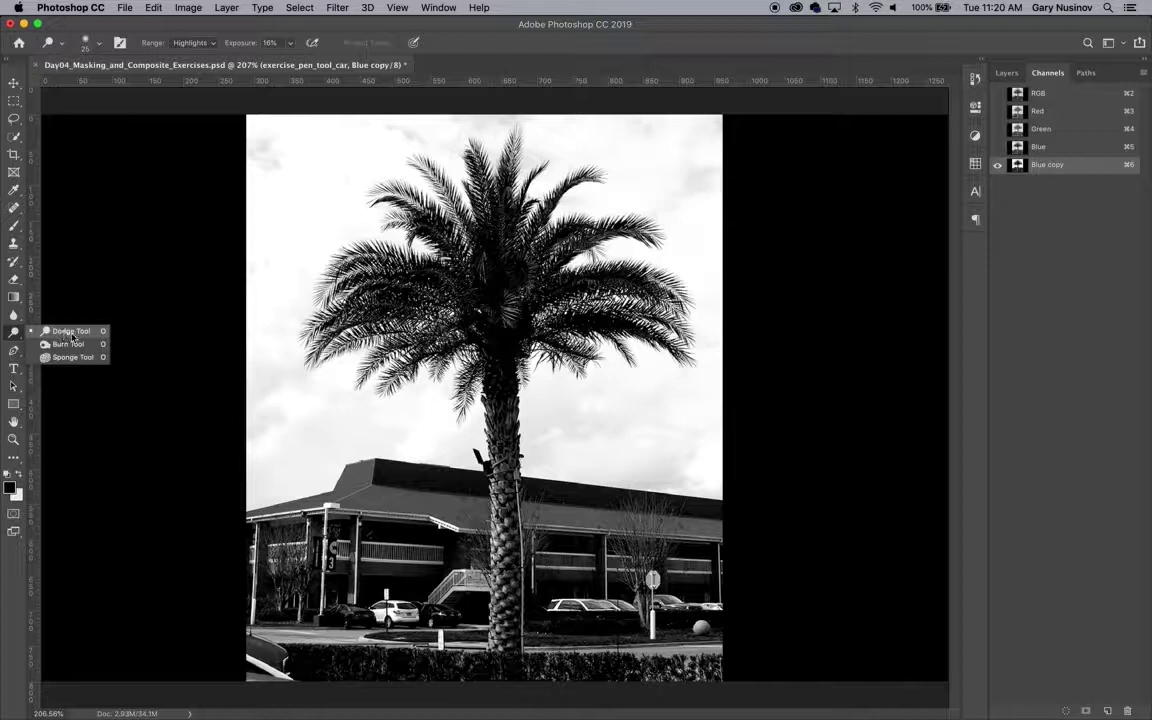
{"action": "left_click", "coordinate": [72, 336]}
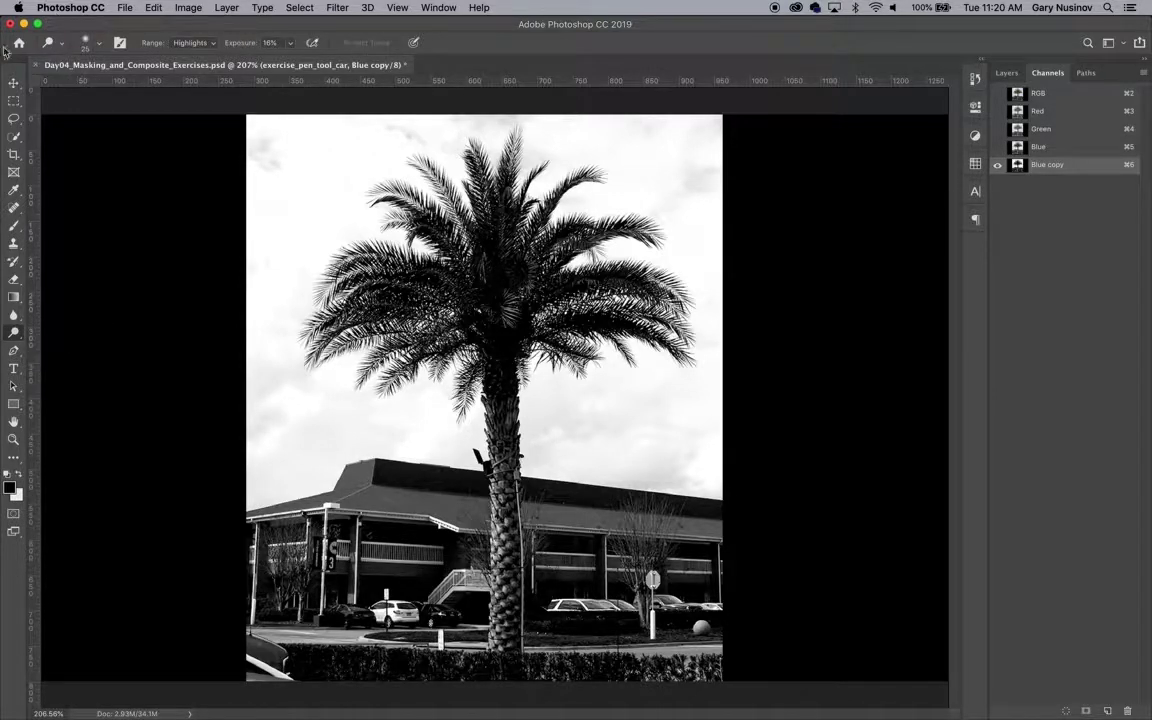
{"action": "left_click", "coordinate": [99, 46]}
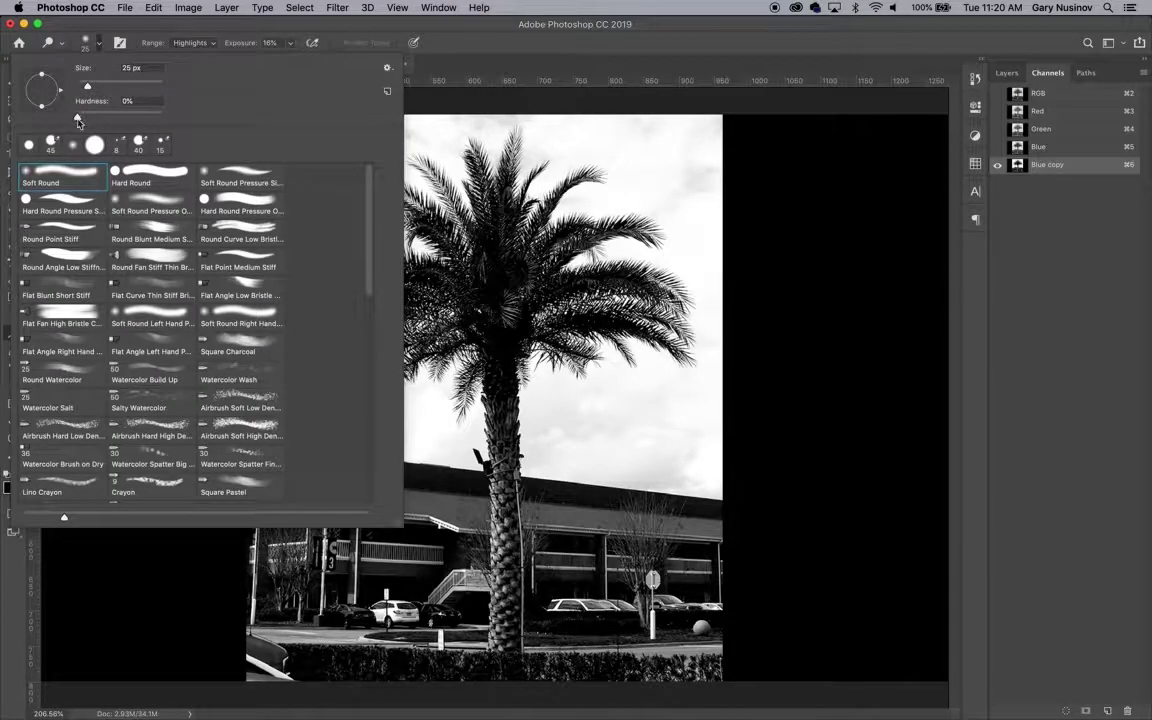
{"action": "left_click", "coordinate": [78, 119]}
{"action": "left_click", "coordinate": [85, 44]}
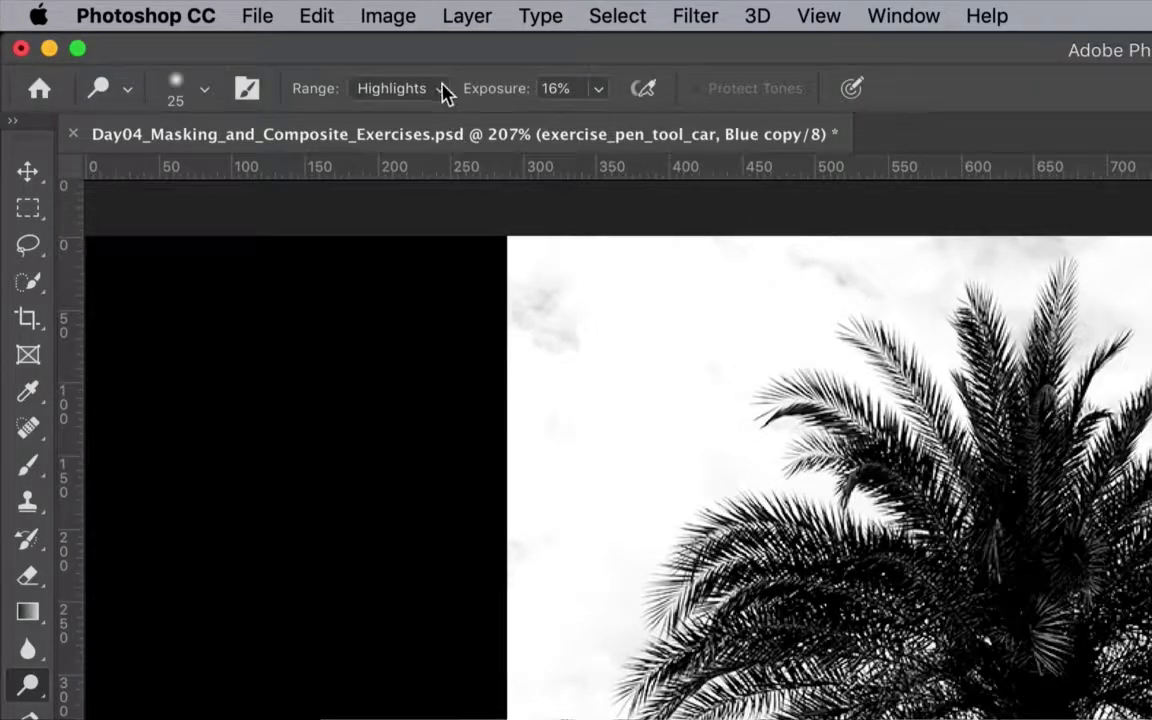
{"action": "left_click", "coordinate": [440, 90]}
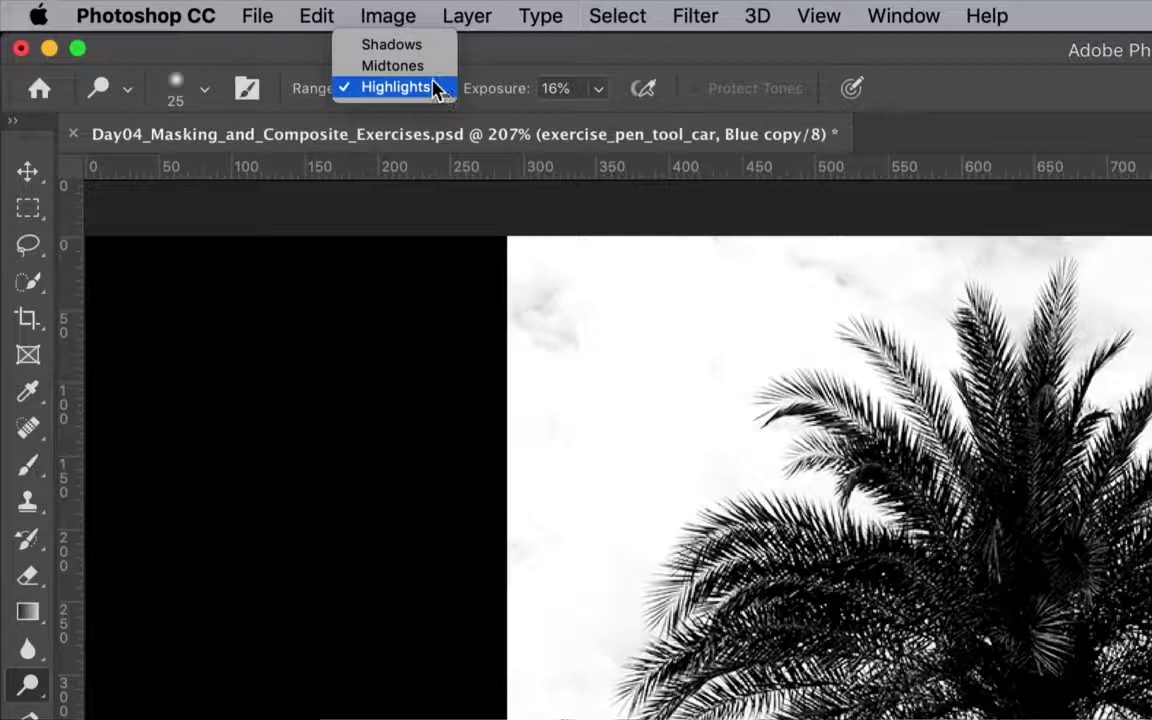
{"action": "left_click", "coordinate": [430, 90]}
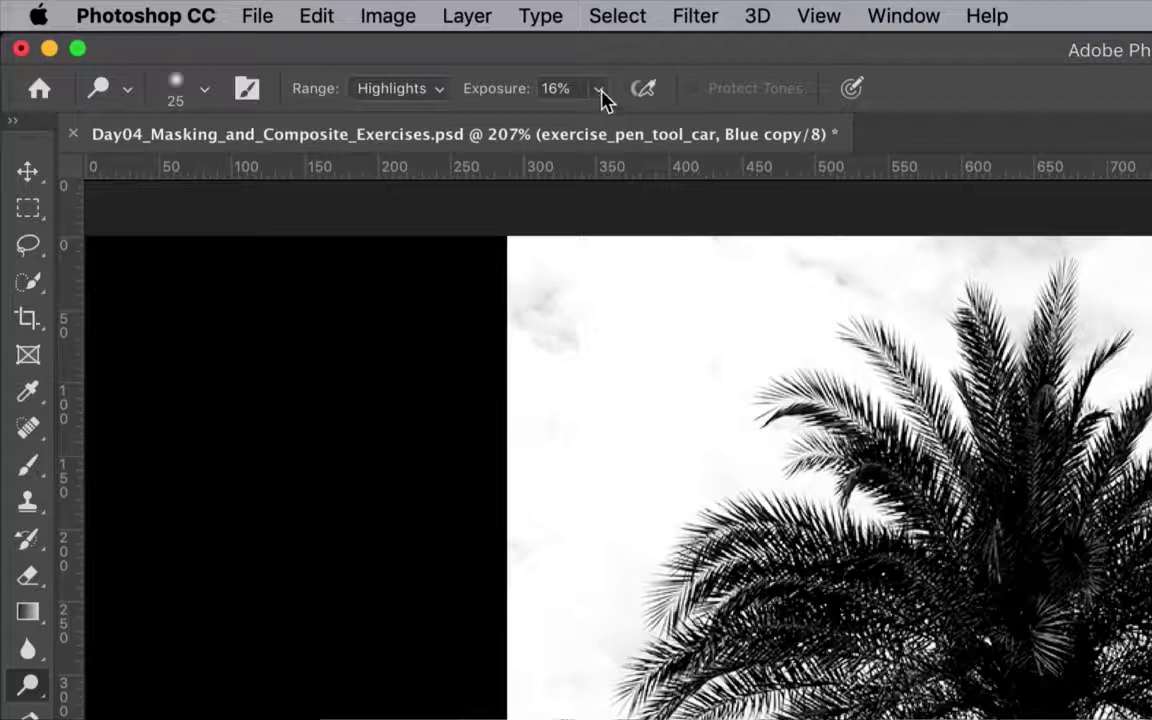
{"action": "left_click", "coordinate": [598, 92]}
{"action": "left_click_drag", "start_coordinate": [598, 127], "coordinate": [597, 123]}
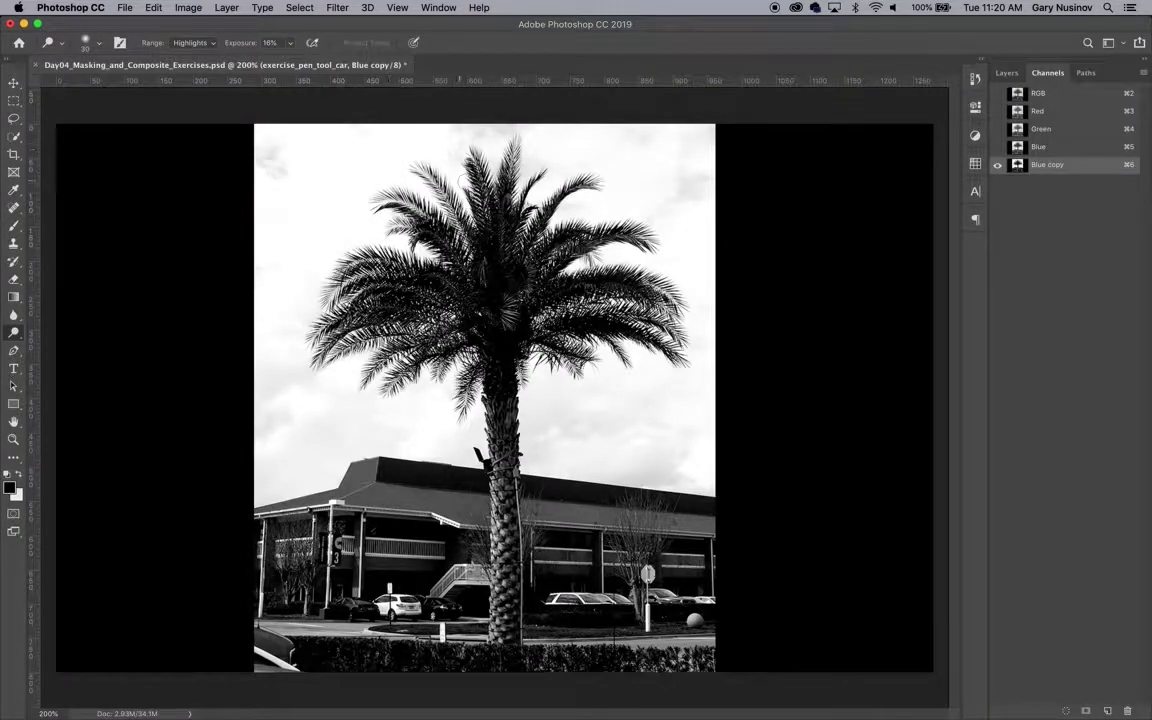
Dodge the grey cloud patches around the palm fronds, enlarging the brush partway through
{"action": "left_click_drag", "start_coordinate": [435, 137], "coordinate": [522, 142]}
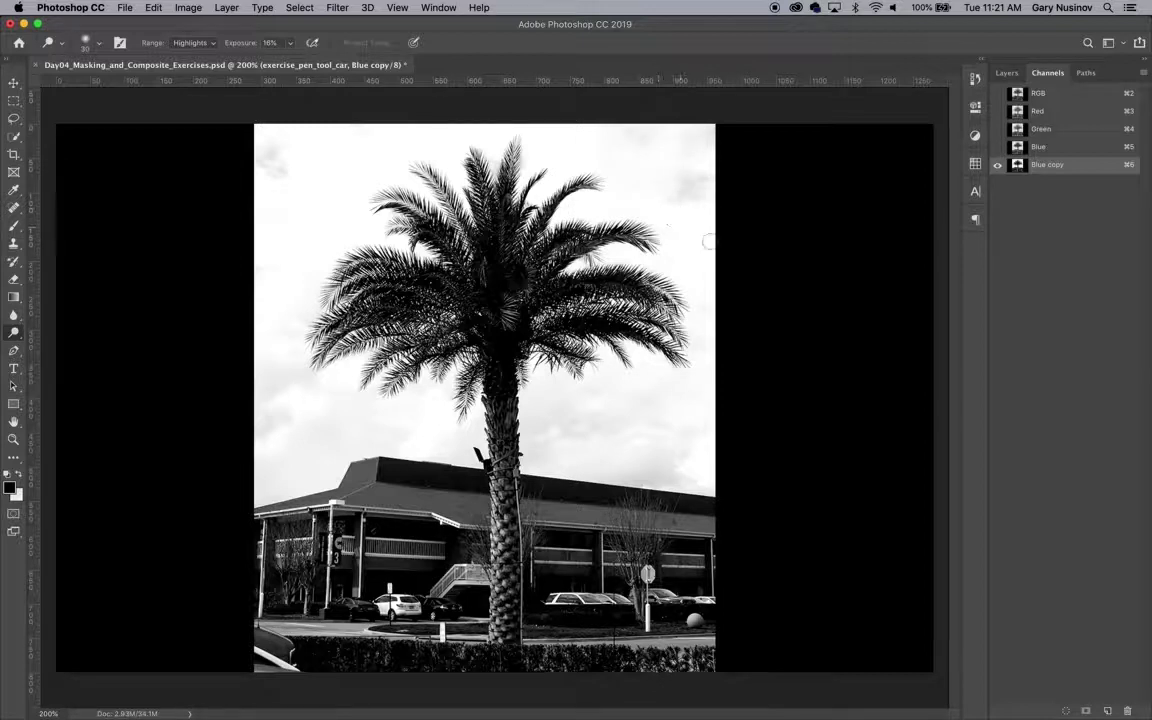
{"action": "left_click_drag", "start_coordinate": [668, 210], "coordinate": [689, 200]}
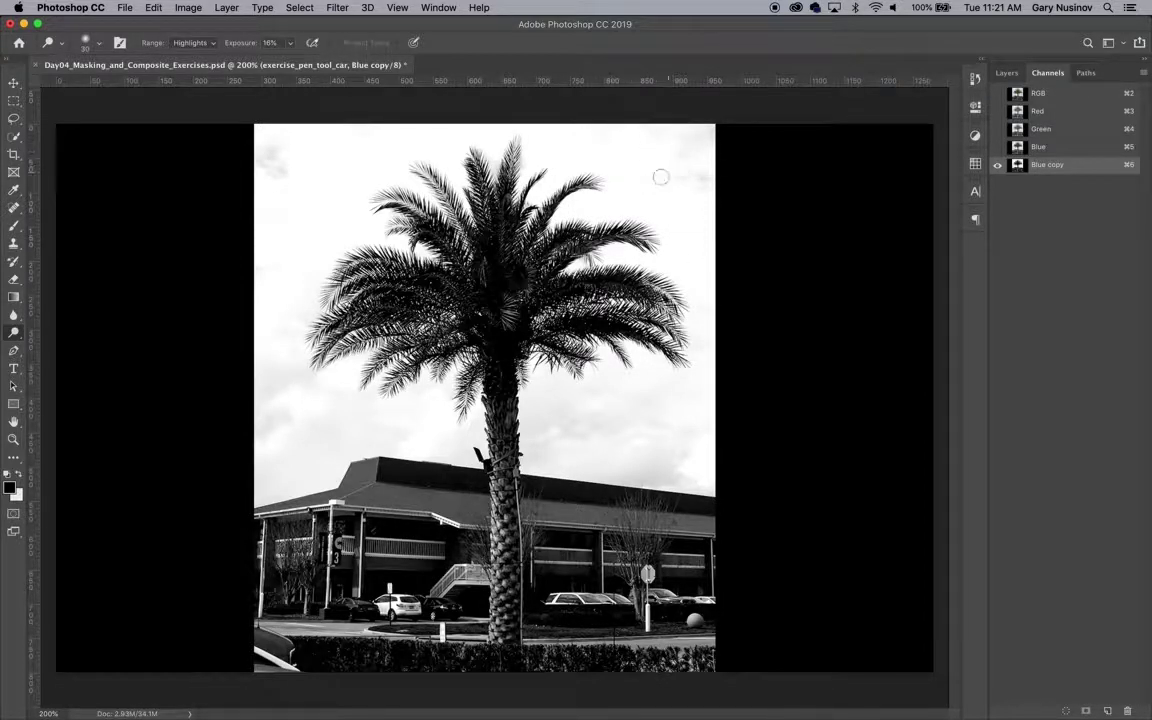
{"action": "key", "text": "bracketright"}
{"action": "key", "text": "bracketright"}
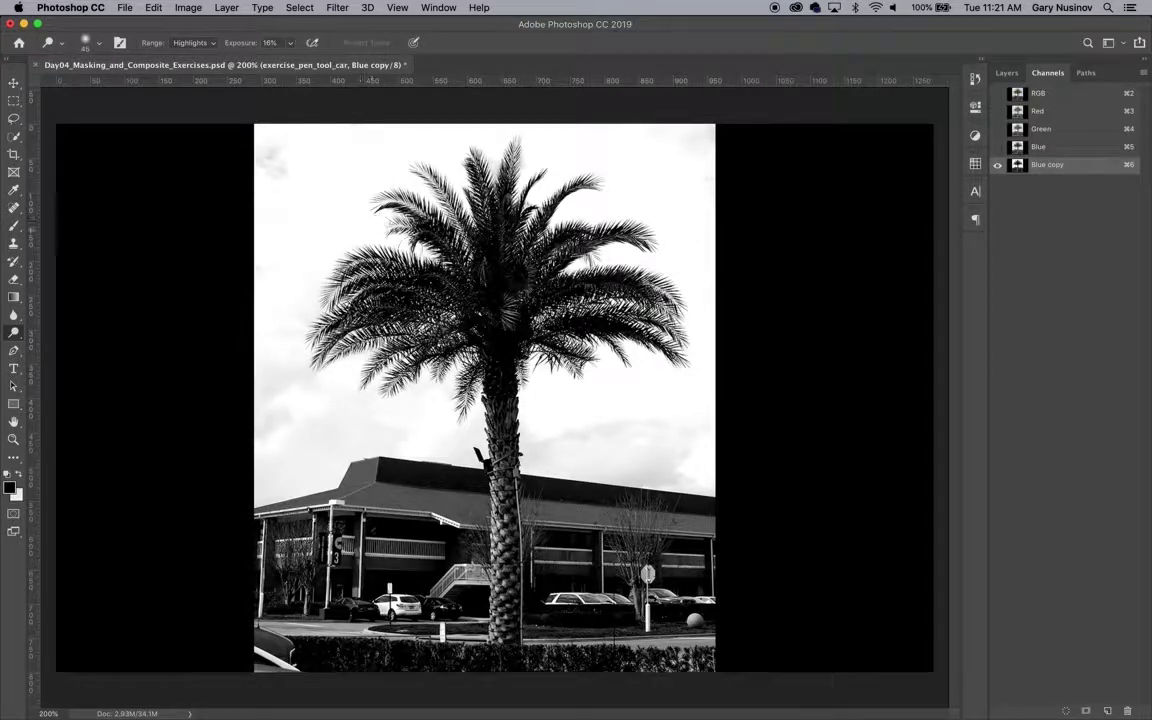
{"action": "left_click_drag", "start_coordinate": [268, 265], "coordinate": [370, 390]}
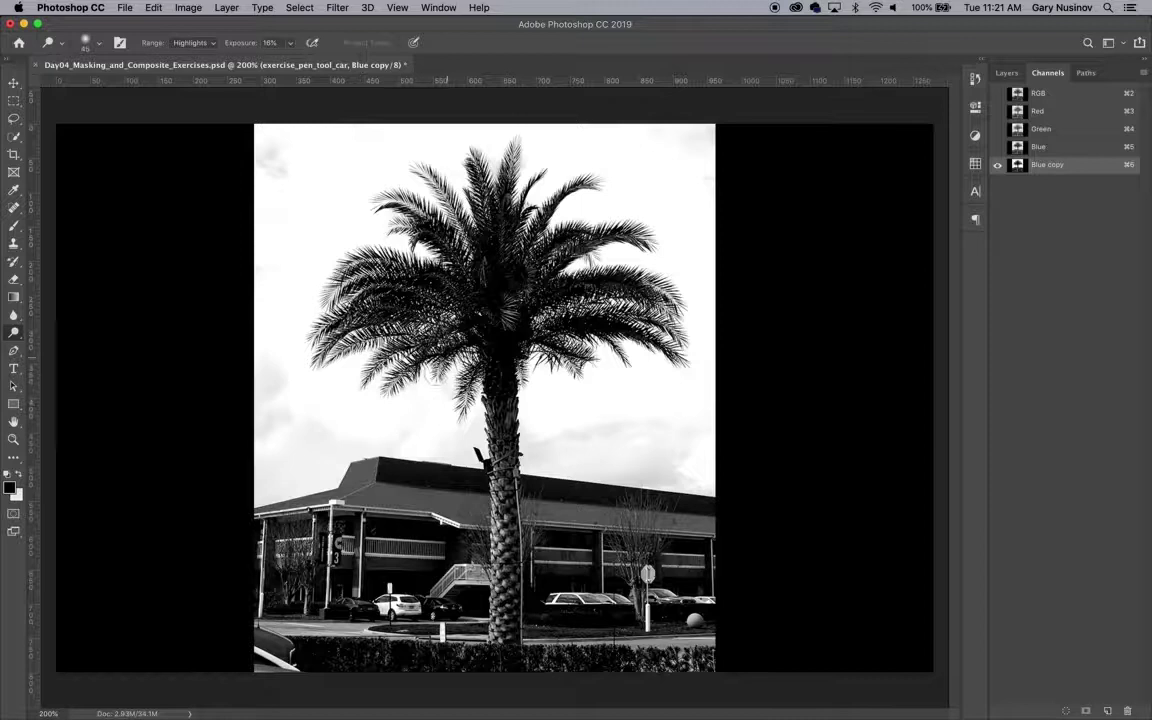
{"action": "mouse_move", "coordinate": [374, 230]}
{"action": "left_mouse_down"}
{"action": "mouse_move", "coordinate": [355, 162]}
{"action": "mouse_move", "coordinate": [437, 119]}
{"action": "mouse_move", "coordinate": [567, 156]}
{"action": "mouse_move", "coordinate": [676, 228]}
{"action": "mouse_move", "coordinate": [602, 341]}
{"action": "mouse_move", "coordinate": [291, 362]}
{"action": "left_mouse_up"}
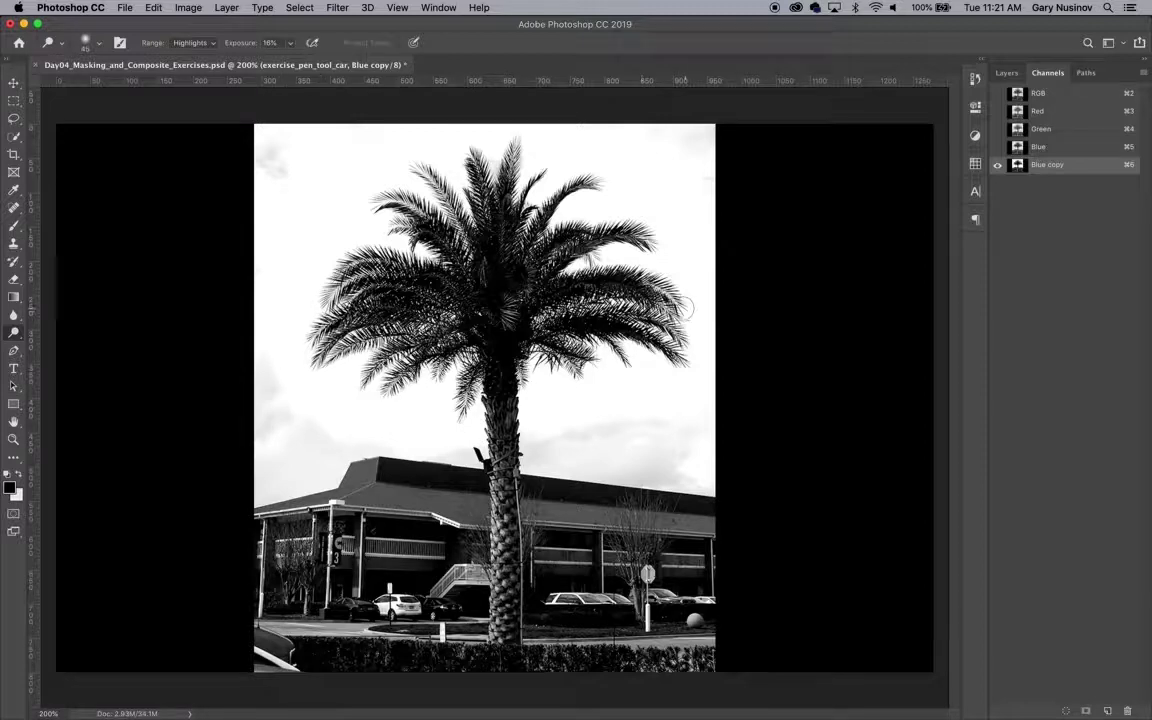
{"action": "mouse_move", "coordinate": [676, 232]}
{"action": "left_mouse_down"}
{"action": "mouse_move", "coordinate": [481, 135]}
{"action": "mouse_move", "coordinate": [380, 137]}
{"action": "left_mouse_up"}
Switch to the Burn tool with Shadows range, a 0% hardness brush and 19% exposure
{"action": "right_click", "coordinate": [14, 332]}
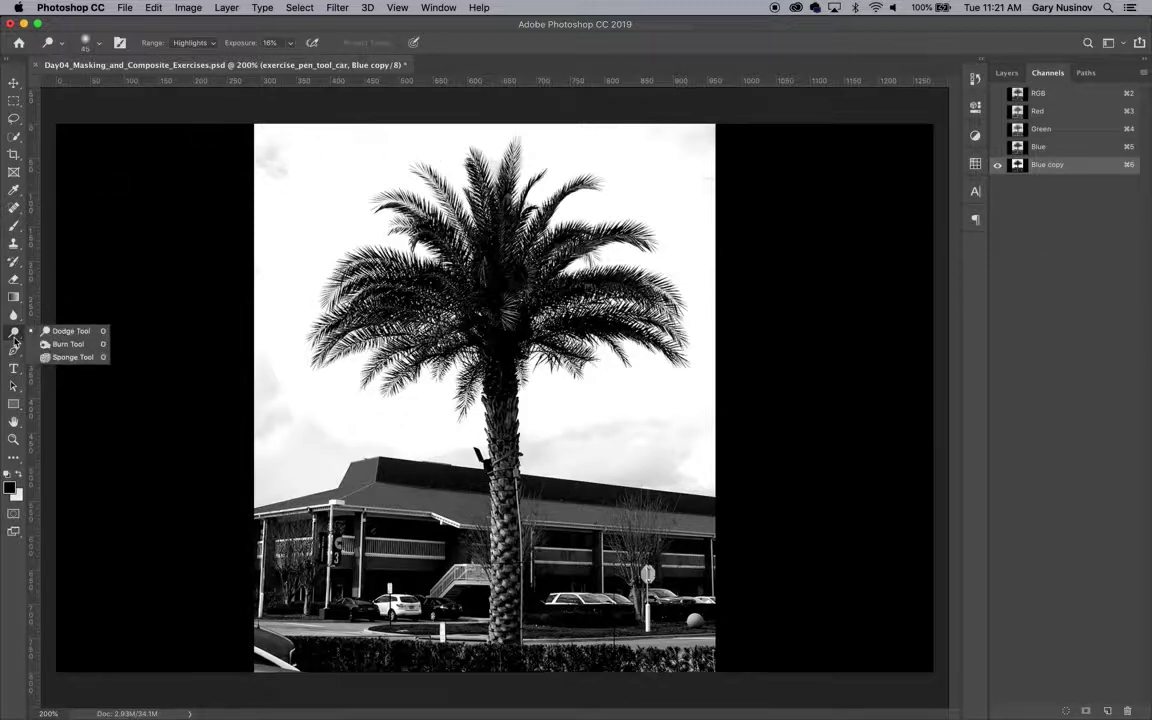
{"action": "left_click", "coordinate": [66, 344]}
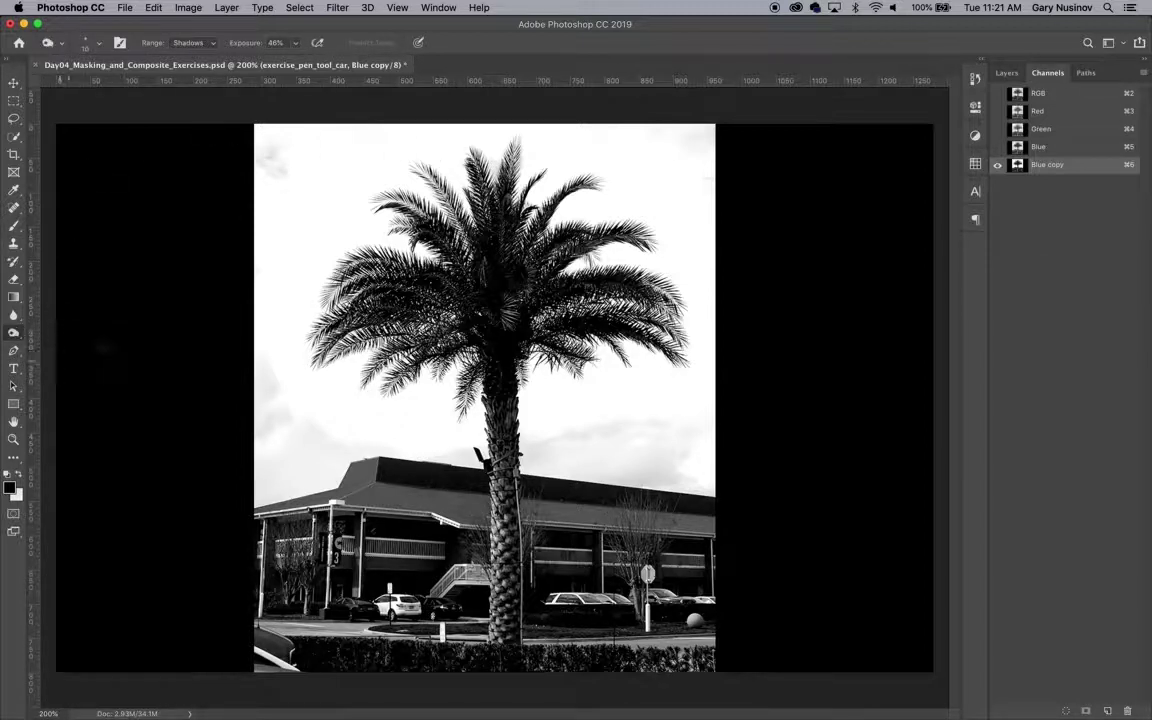
{"action": "left_click", "coordinate": [190, 42]}
{"action": "left_click", "coordinate": [201, 44]}
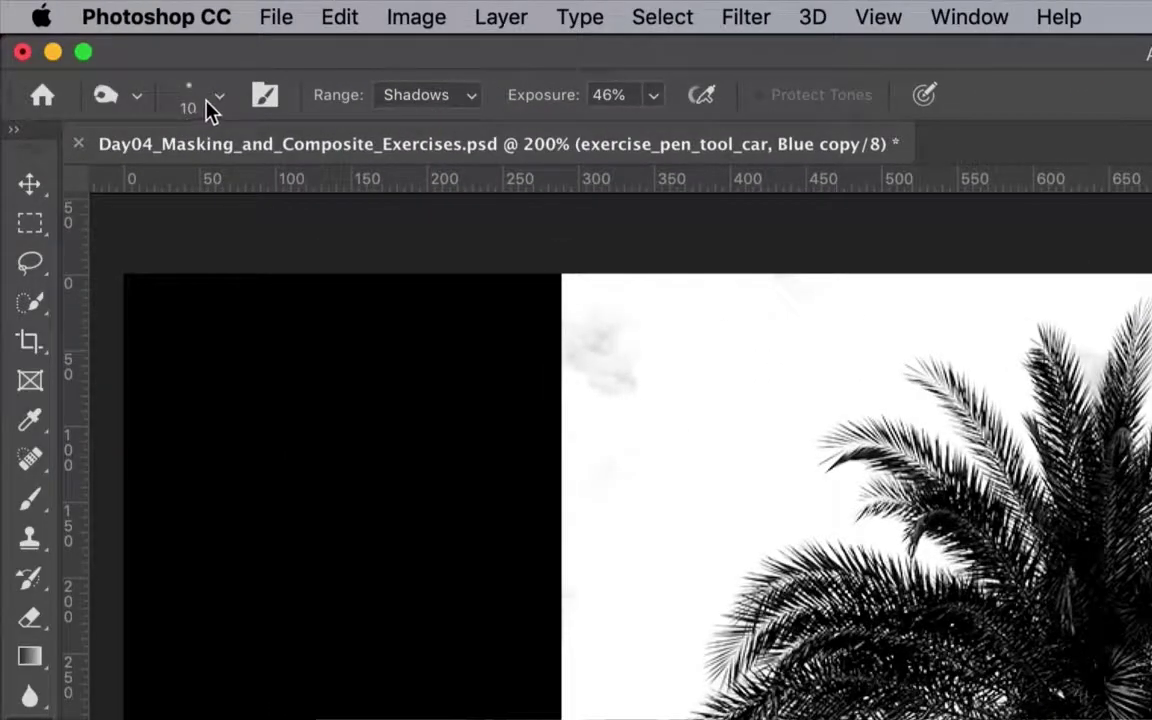
{"action": "left_click", "coordinate": [218, 95]}
{"action": "mouse_move", "coordinate": [170, 258]}
{"action": "left_mouse_down"}
{"action": "mouse_move", "coordinate": [189, 259]}
{"action": "mouse_move", "coordinate": [93, 267]}
{"action": "left_mouse_up"}
{"action": "left_click", "coordinate": [193, 103]}
{"action": "left_click", "coordinate": [450, 95]}
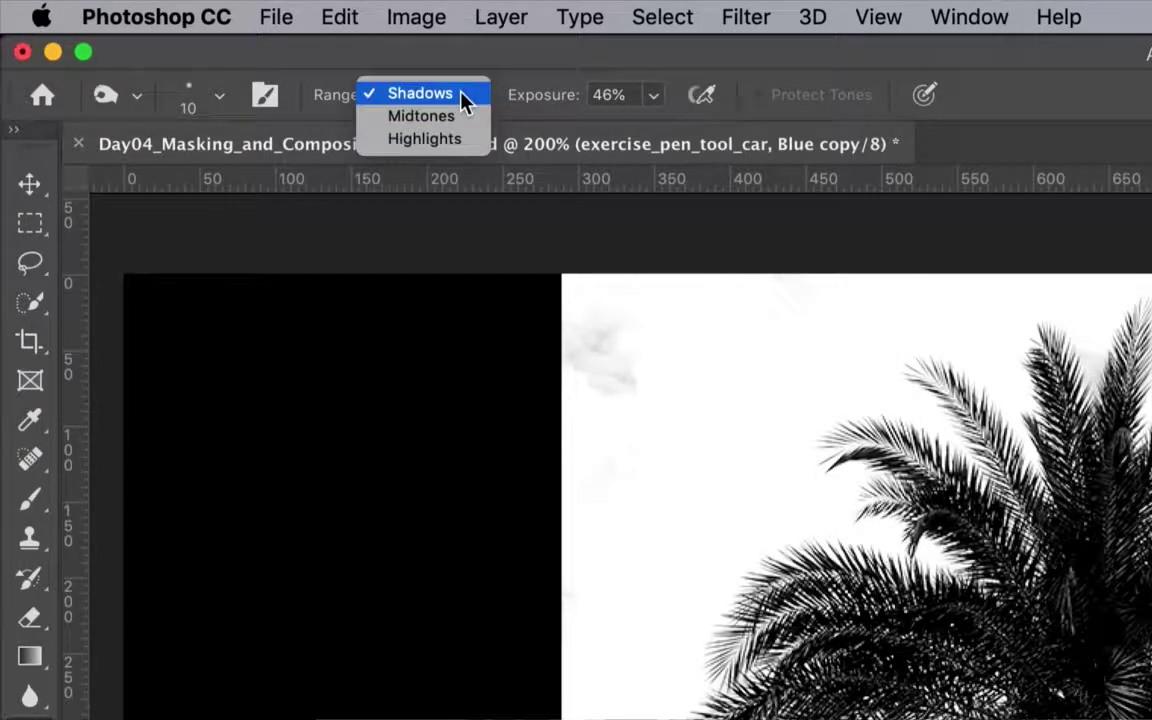
{"action": "left_click", "coordinate": [462, 95]}
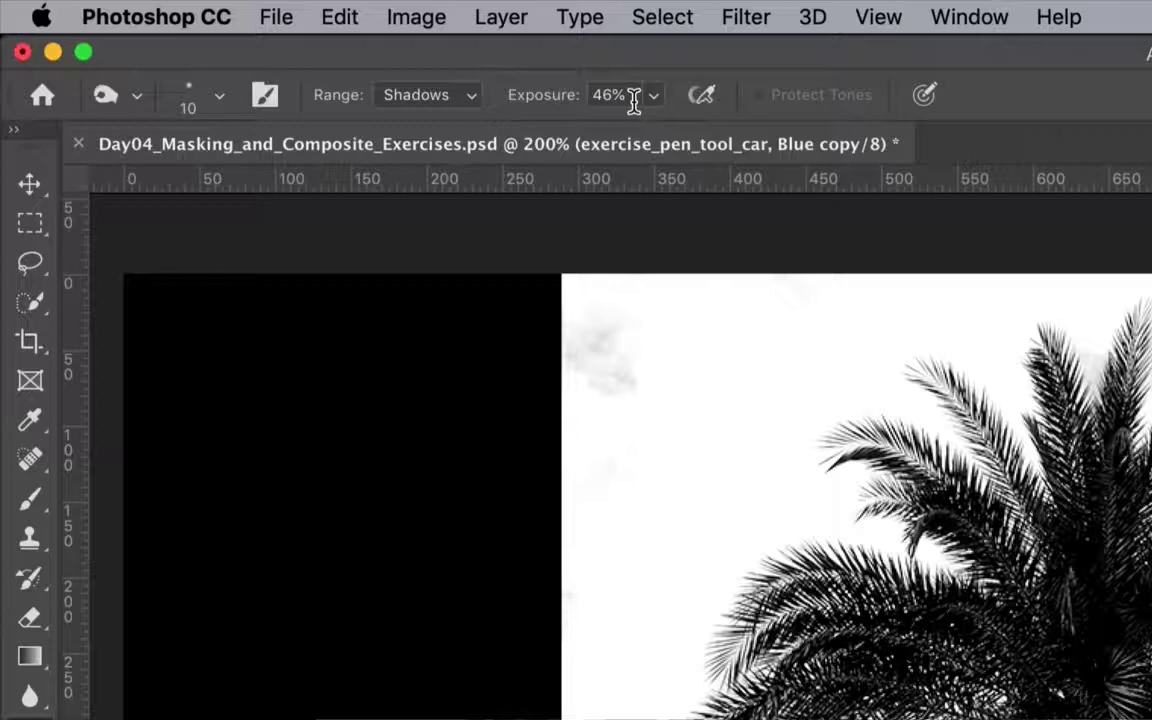
{"action": "left_click", "coordinate": [653, 95]}
{"action": "left_click_drag", "start_coordinate": [642, 133], "coordinate": [614, 133]}
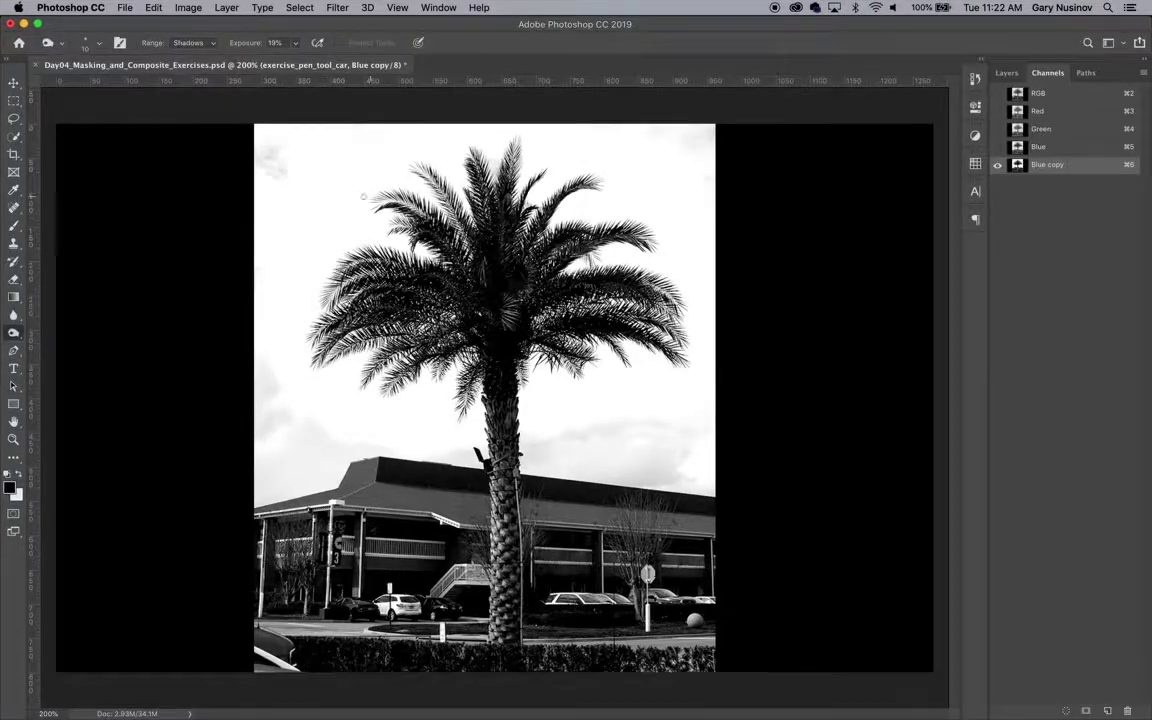
Enlarge the brush to 30 and burn over the centre of the palm crown
{"action": "key", "text": "bracketright"}
{"action": "key", "text": "bracketright"}
{"action": "left_click_drag", "start_coordinate": [509, 197], "coordinate": [512, 224]}
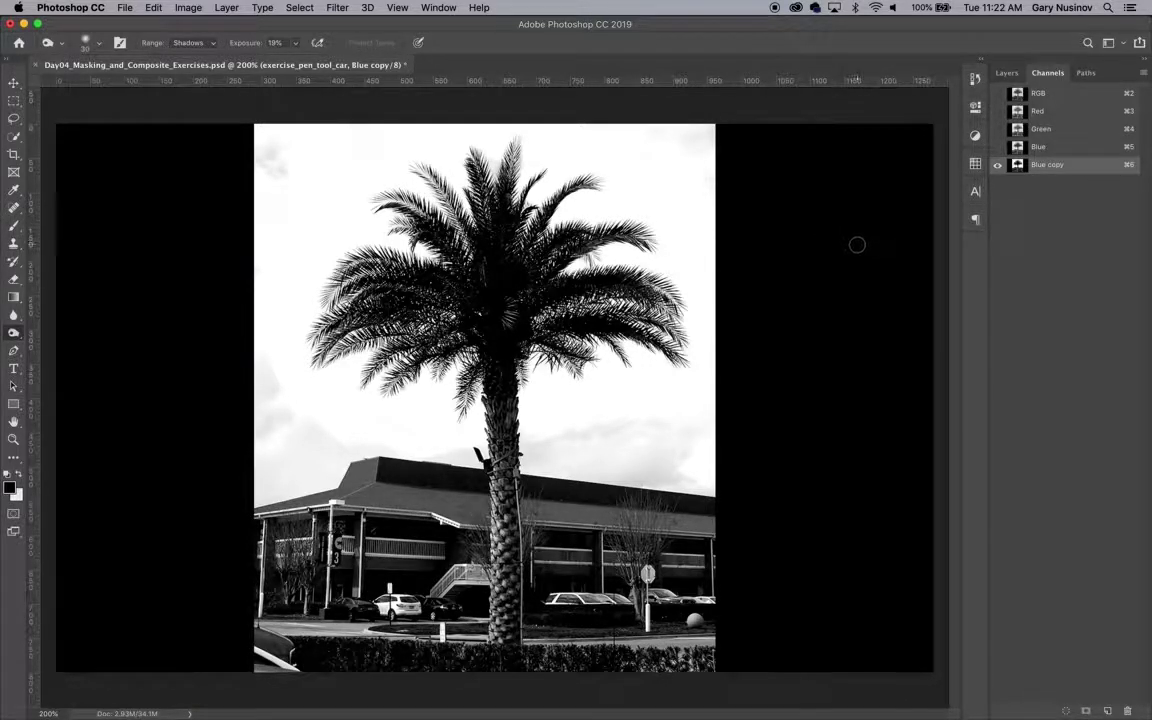
Lasso a loose outline around the palm crown and invert the selection
{"action": "left_click", "coordinate": [13, 118]}
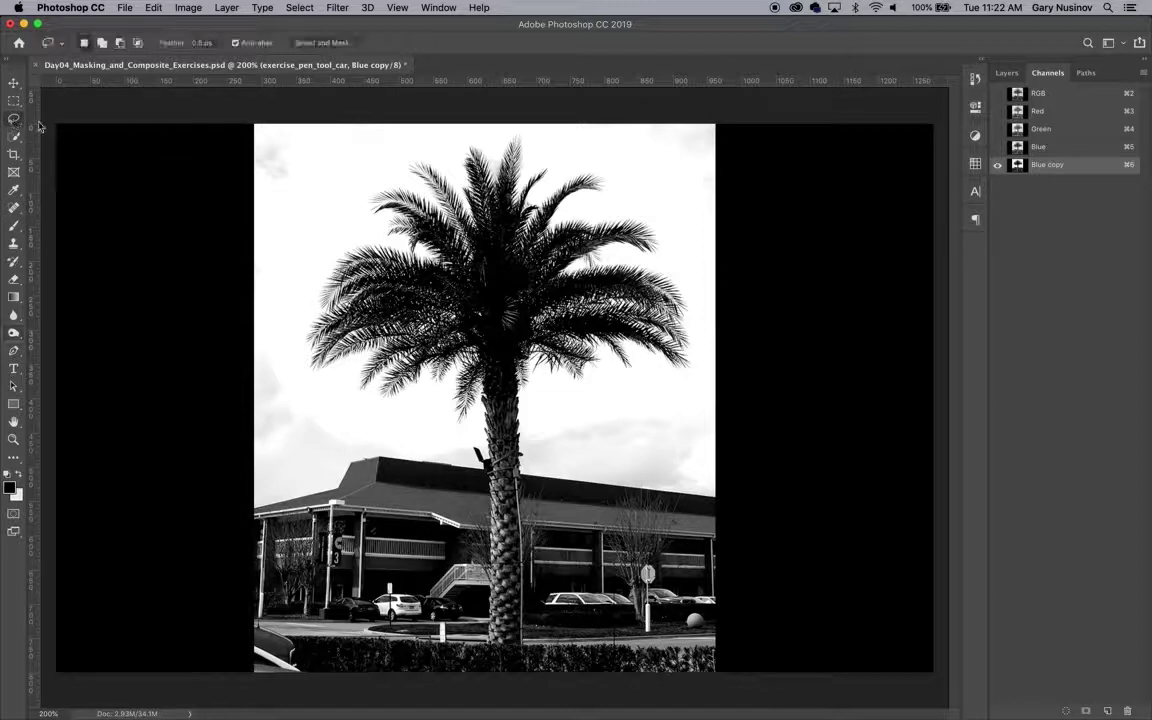
{"action": "mouse_move", "coordinate": [376, 168]}
{"action": "left_mouse_down"}
{"action": "mouse_move", "coordinate": [347, 401]}
{"action": "mouse_move", "coordinate": [472, 438]}
{"action": "mouse_move", "coordinate": [600, 393]}
{"action": "mouse_move", "coordinate": [681, 391]}
{"action": "mouse_move", "coordinate": [712, 360]}
{"action": "mouse_move", "coordinate": [681, 239]}
{"action": "mouse_move", "coordinate": [608, 152]}
{"action": "mouse_move", "coordinate": [527, 134]}
{"action": "mouse_move", "coordinate": [386, 172]}
{"action": "left_mouse_up"}
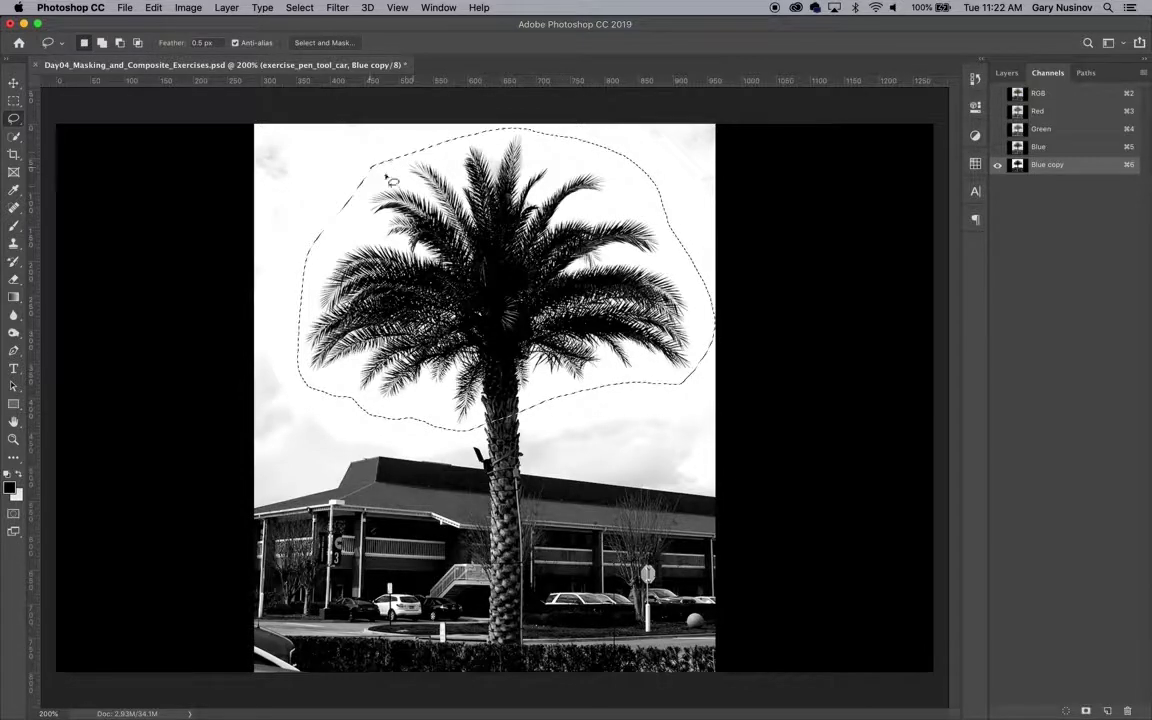
{"action": "left_click", "coordinate": [299, 7]}
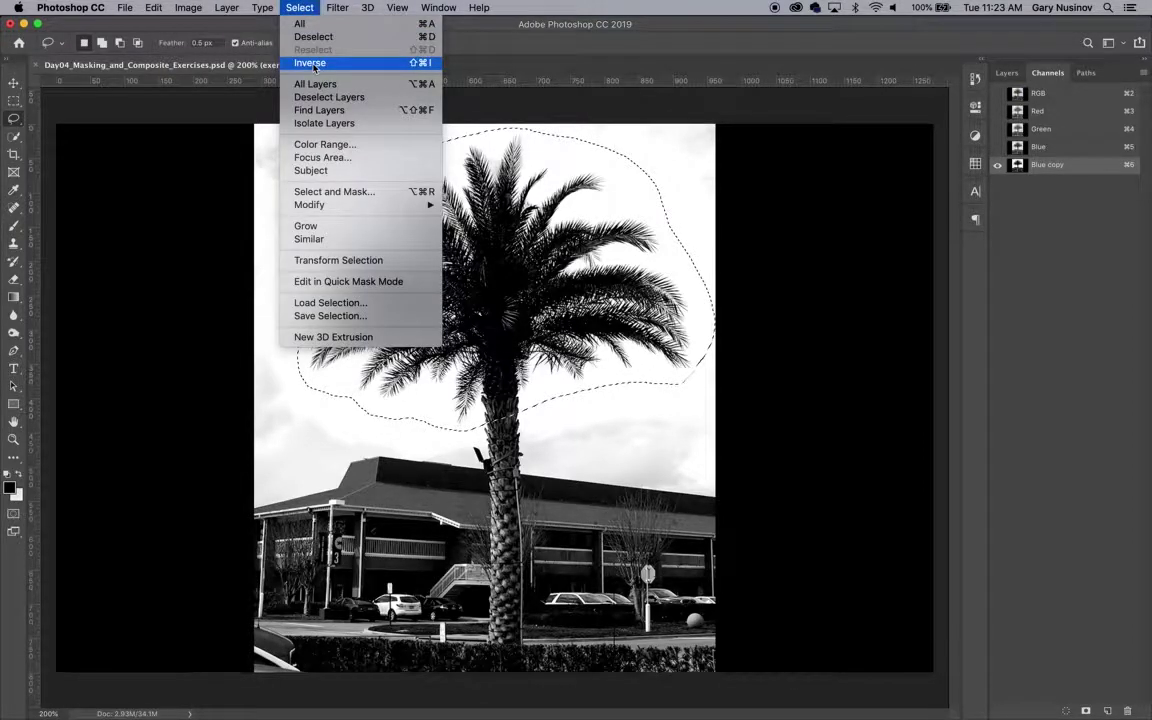
{"action": "left_click", "coordinate": [314, 67]}
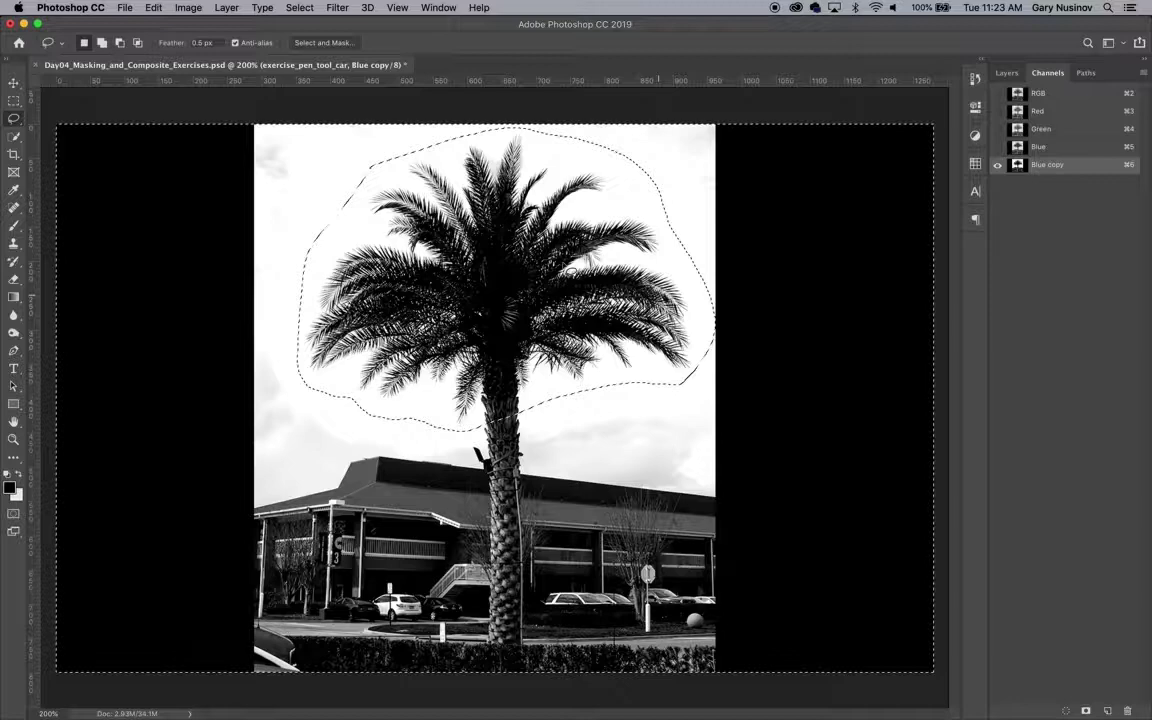
Fill the area outside the palm crown with white in Blue copy, then deselect
{"action": "left_click", "coordinate": [153, 7]}
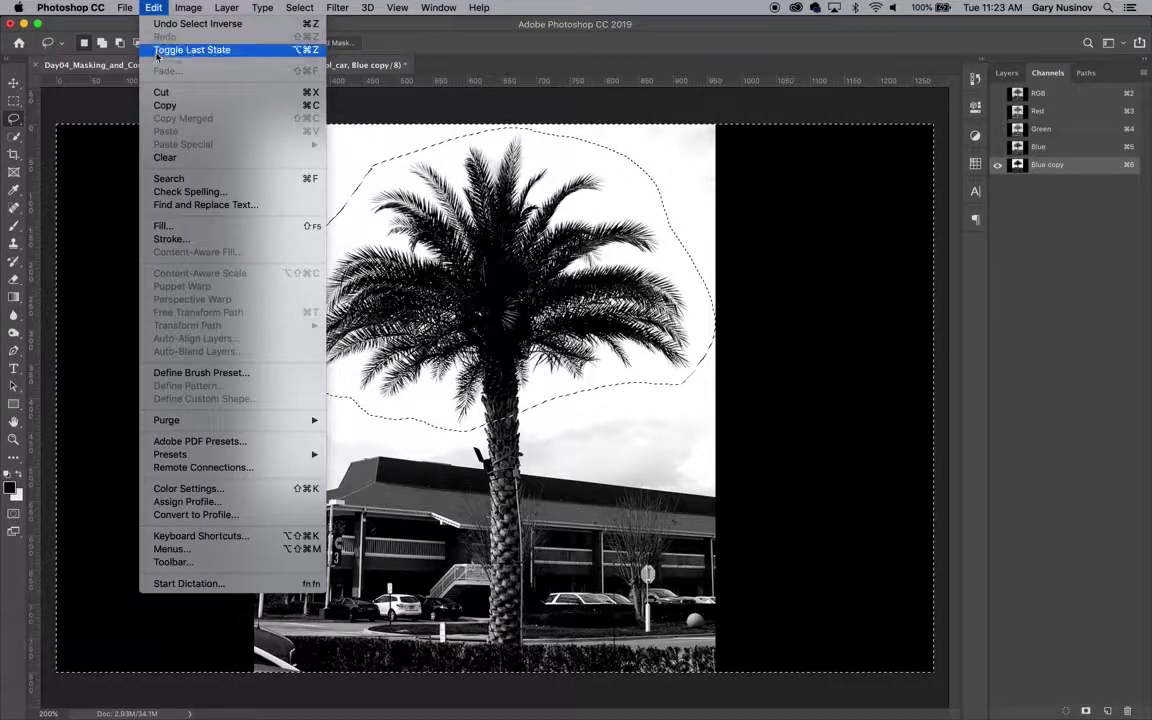
{"action": "left_click", "coordinate": [162, 225]}
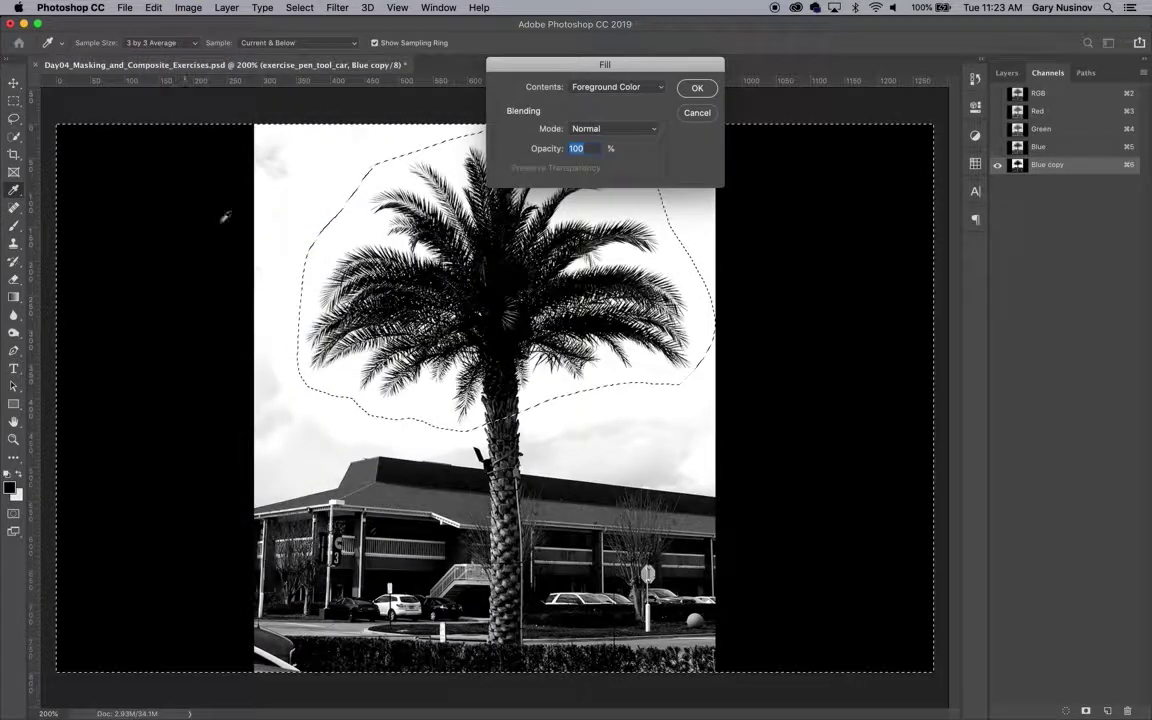
{"action": "left_click", "coordinate": [626, 88]}
{"action": "left_click", "coordinate": [540, 178]}
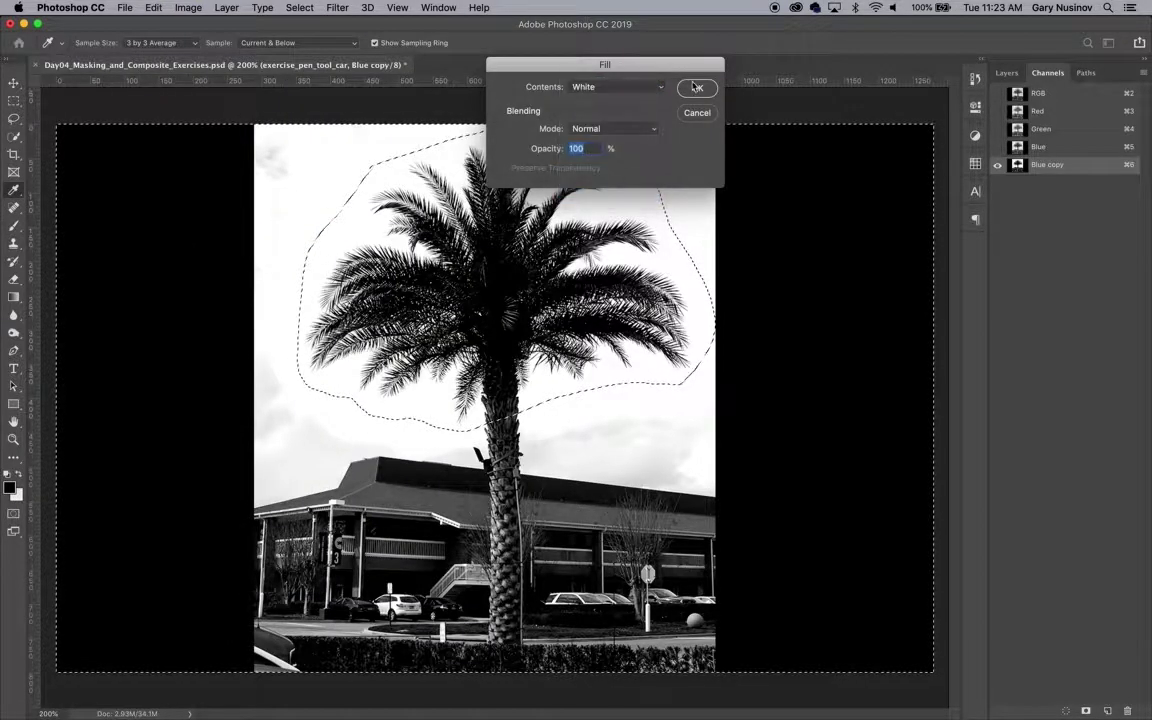
{"action": "left_click", "coordinate": [697, 88]}
{"action": "left_click", "coordinate": [660, 172]}
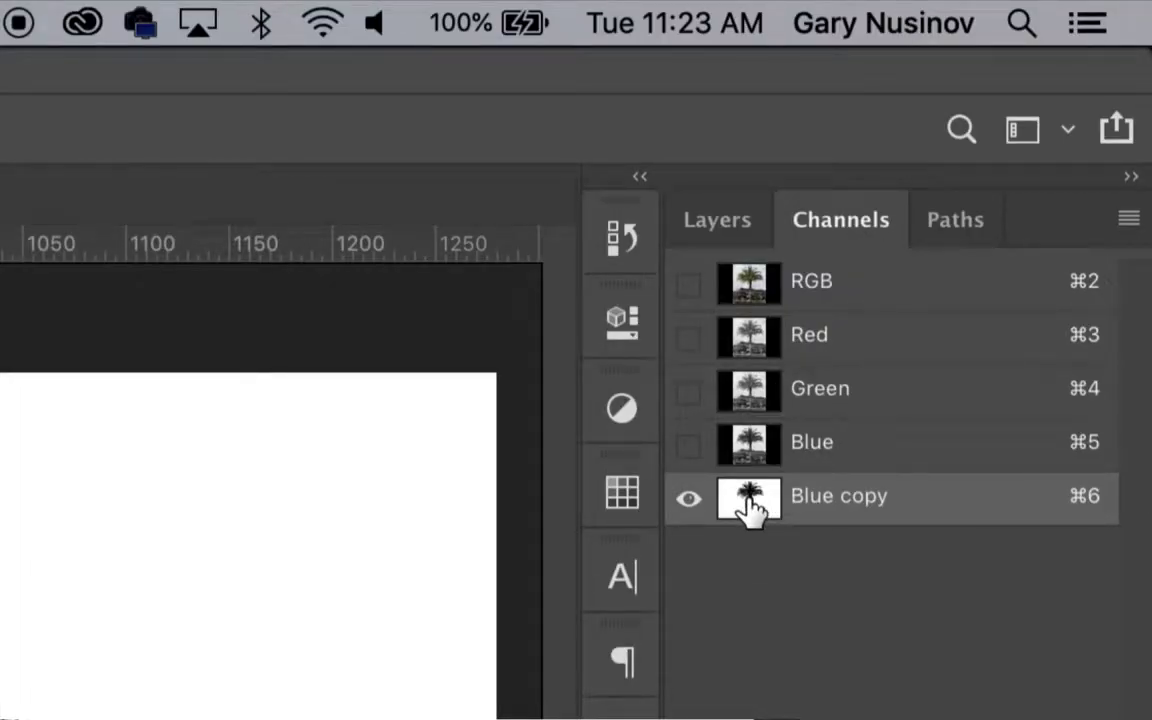
Load the Blue copy channel as a selection and invert it to select the dark crown
{"action": "key", "text": "super"}
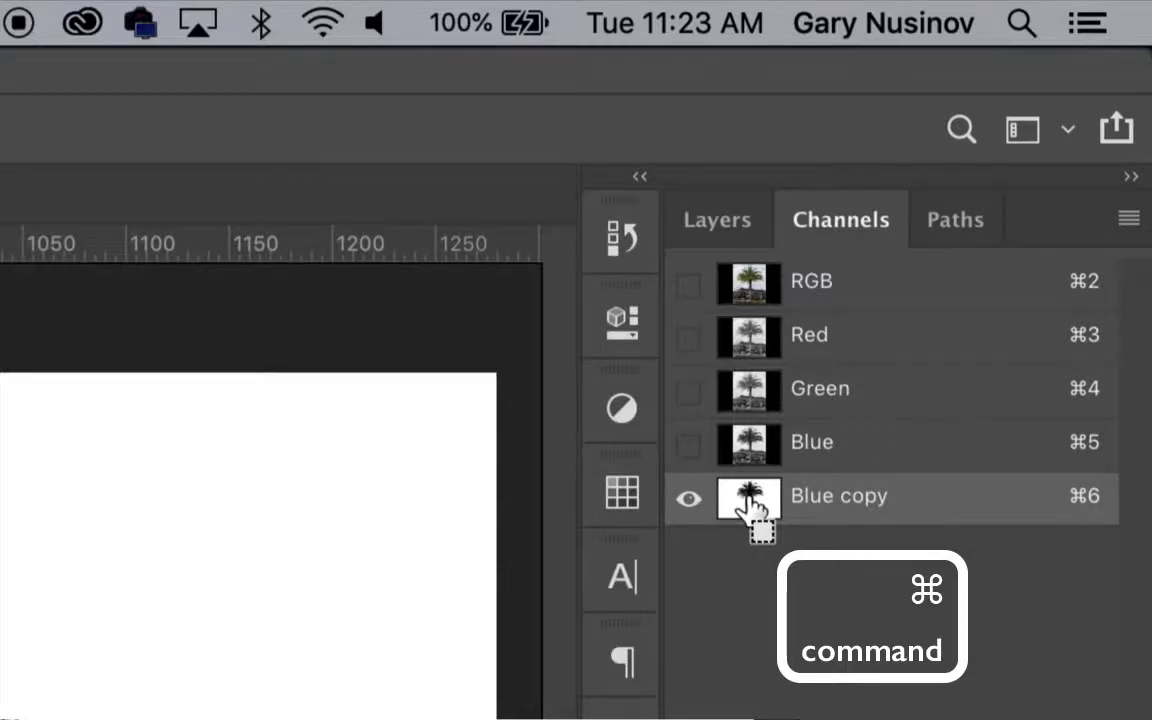
{"action": "left_click", "coordinate": [750, 500], "text": "super"}
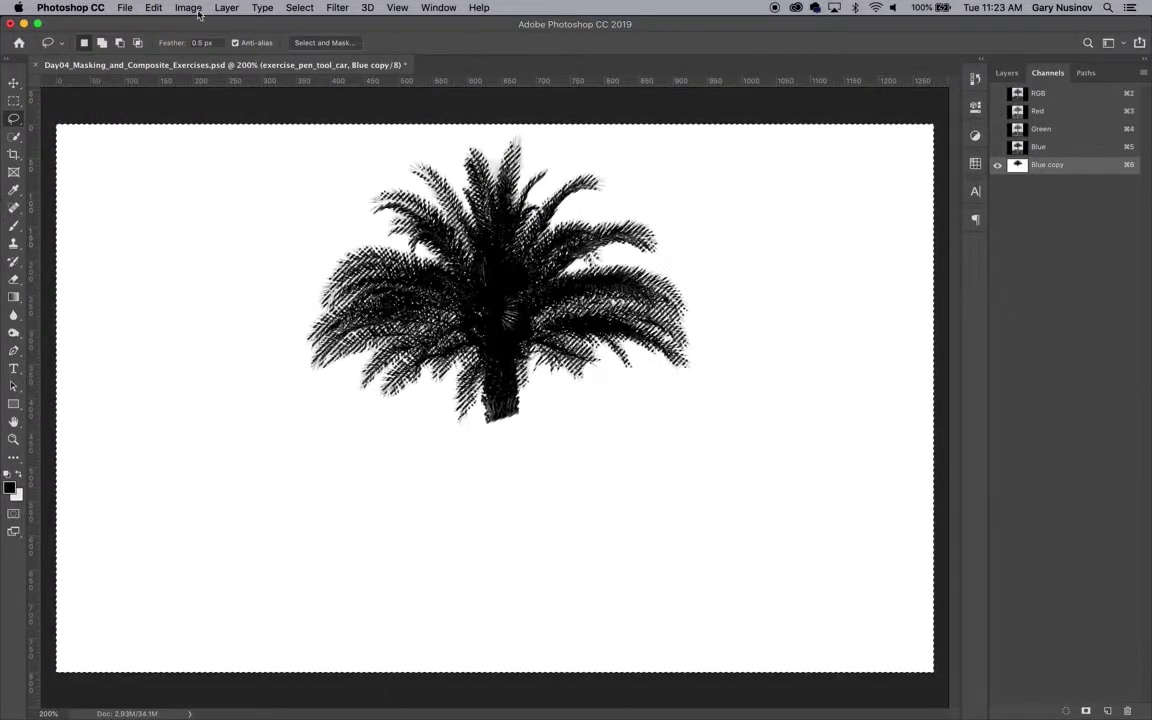
{"action": "left_click", "coordinate": [299, 7]}
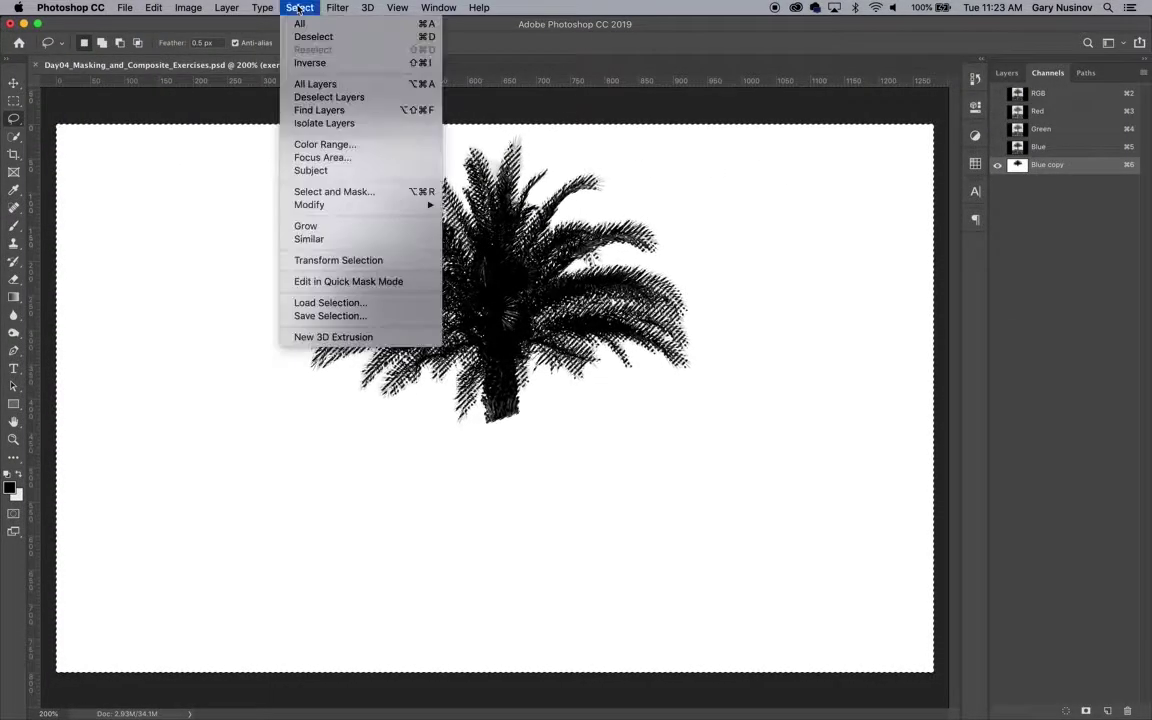
{"action": "left_click", "coordinate": [304, 63]}
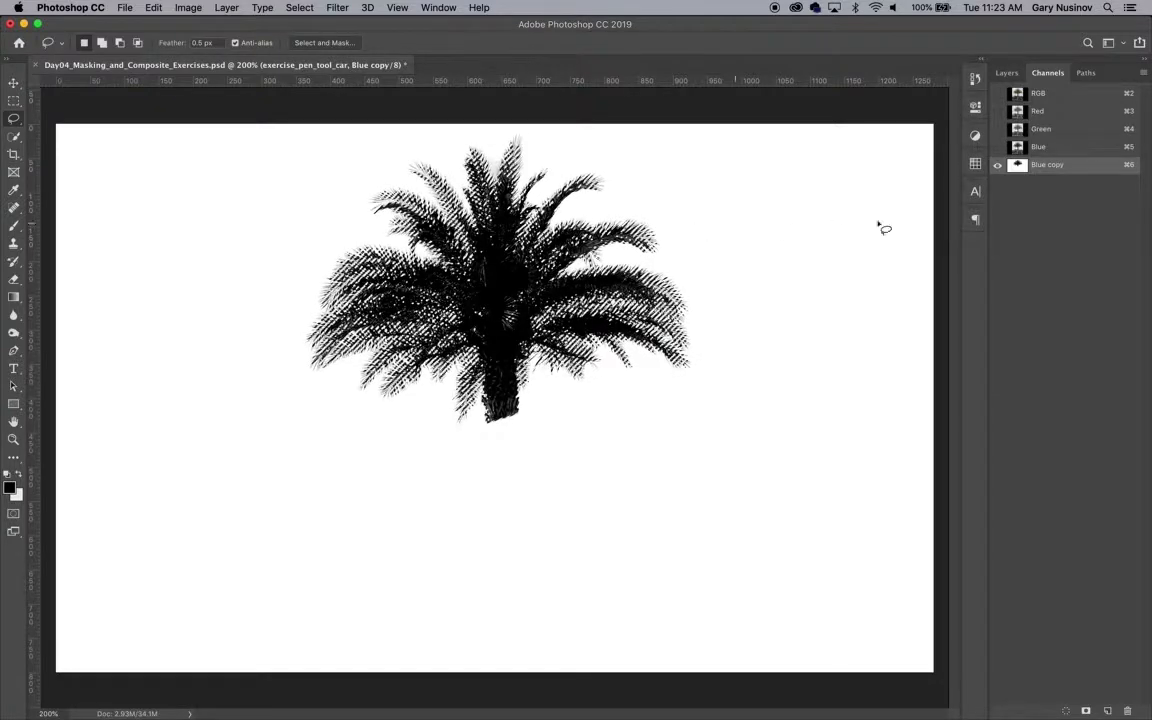
Add the palm tree center path's trunk outline to the crown selection
{"action": "left_click", "coordinate": [1086, 73]}
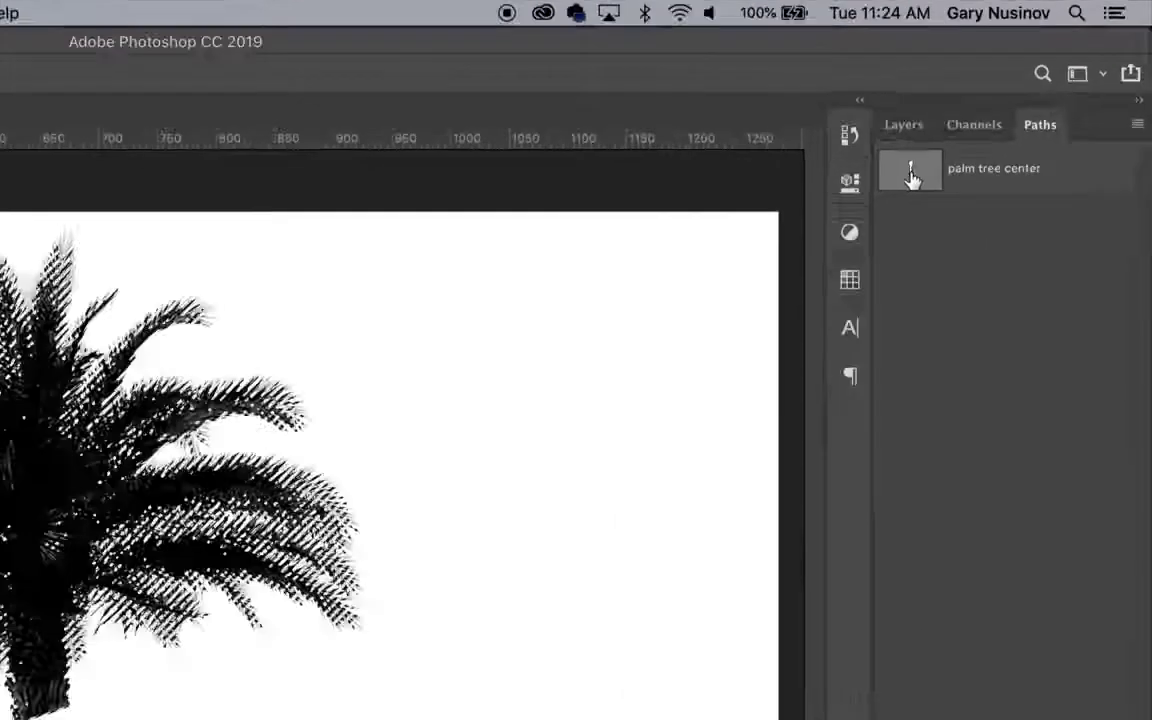
{"action": "key", "text": "super+shift"}
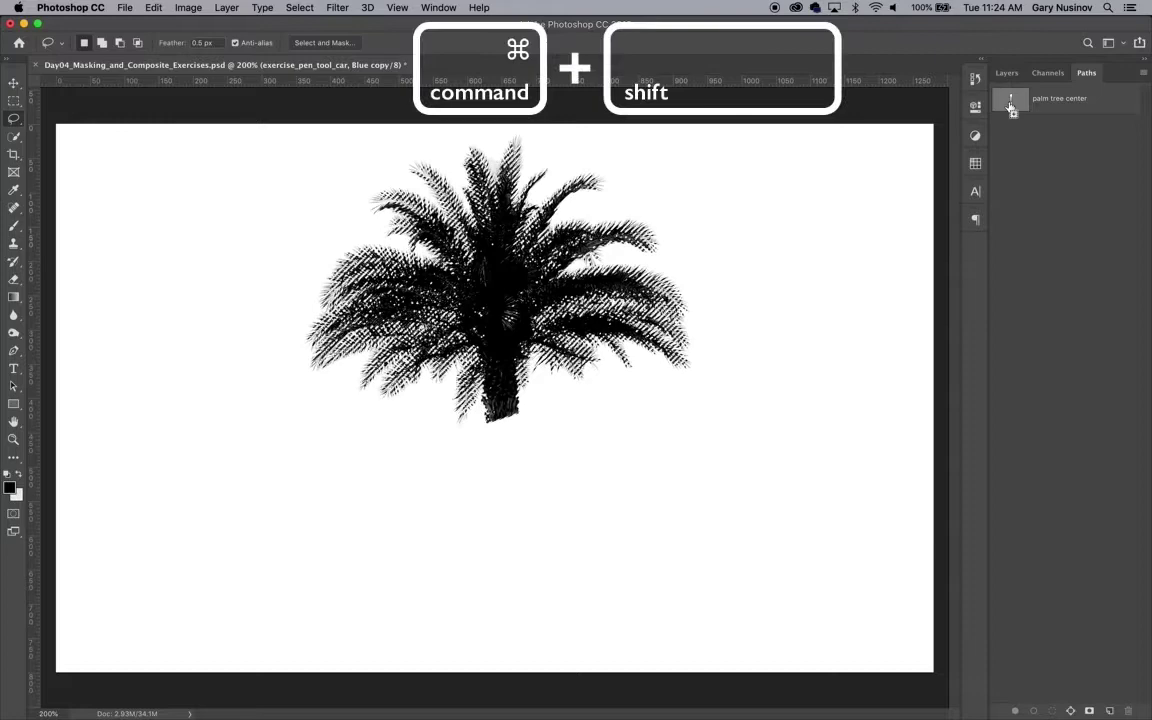
{"action": "left_click", "coordinate": [1010, 104], "text": "shift+super"}
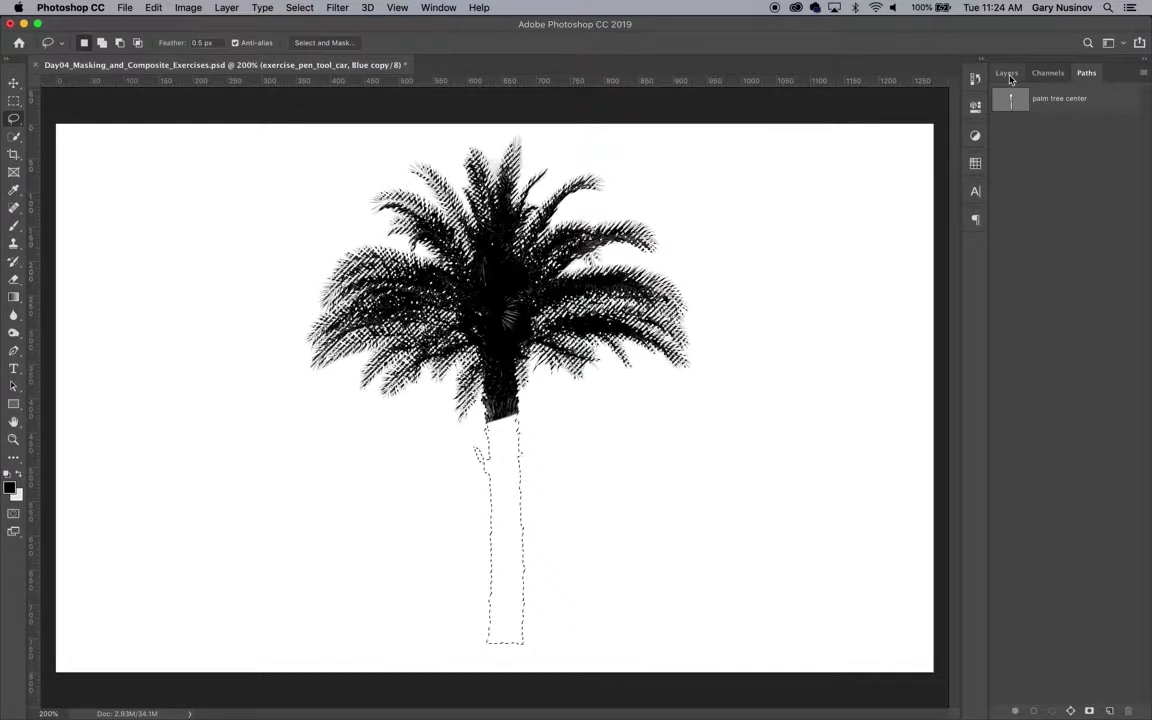
Add a layer mask from the crown-and-trunk selection to the exercise_channel_mask layer
{"action": "left_click", "coordinate": [1007, 74]}
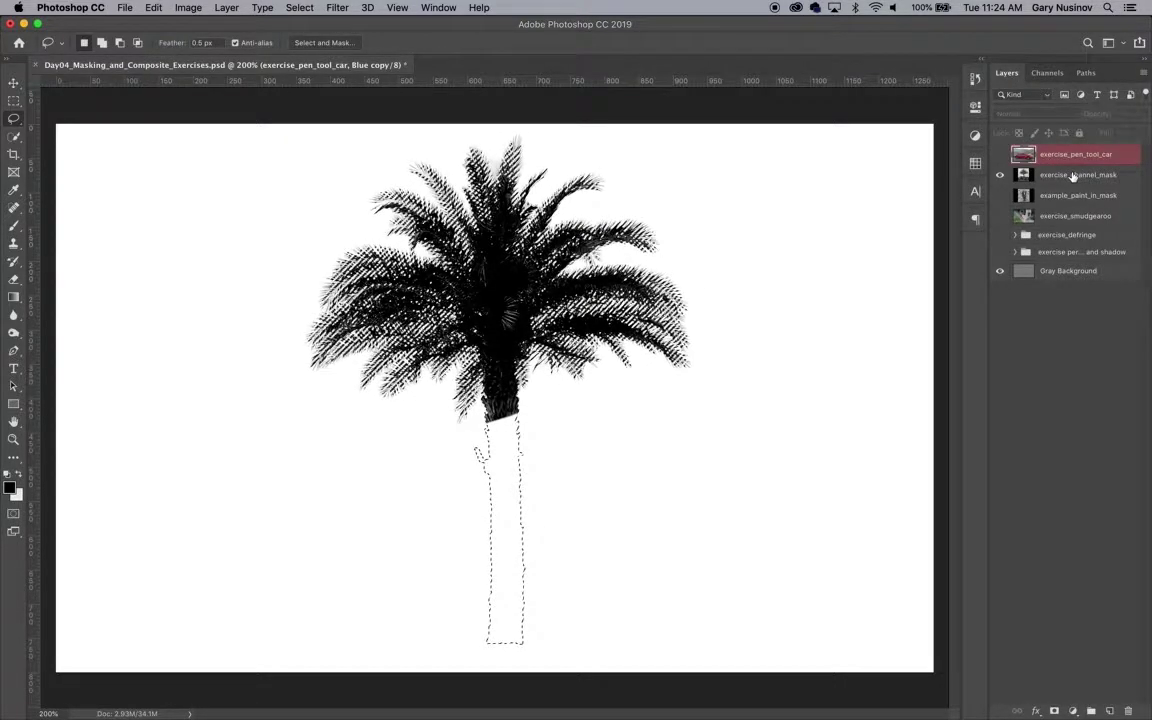
{"action": "left_click", "coordinate": [1073, 176]}
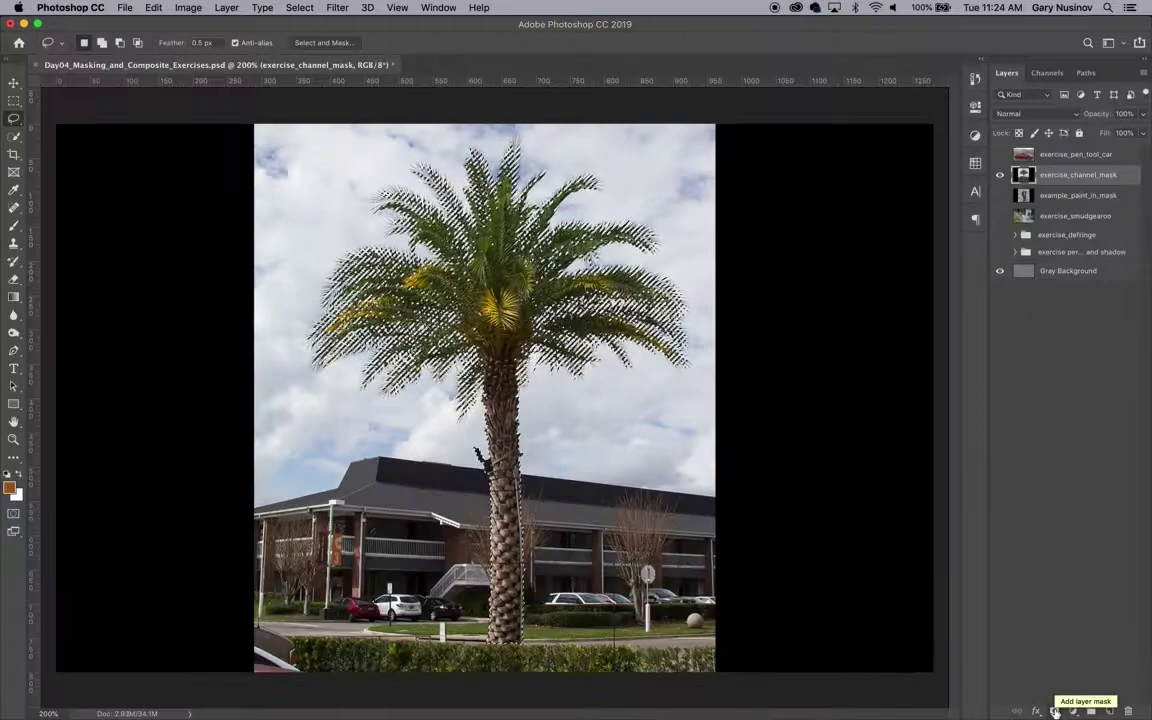
{"action": "left_click", "coordinate": [1055, 710]}
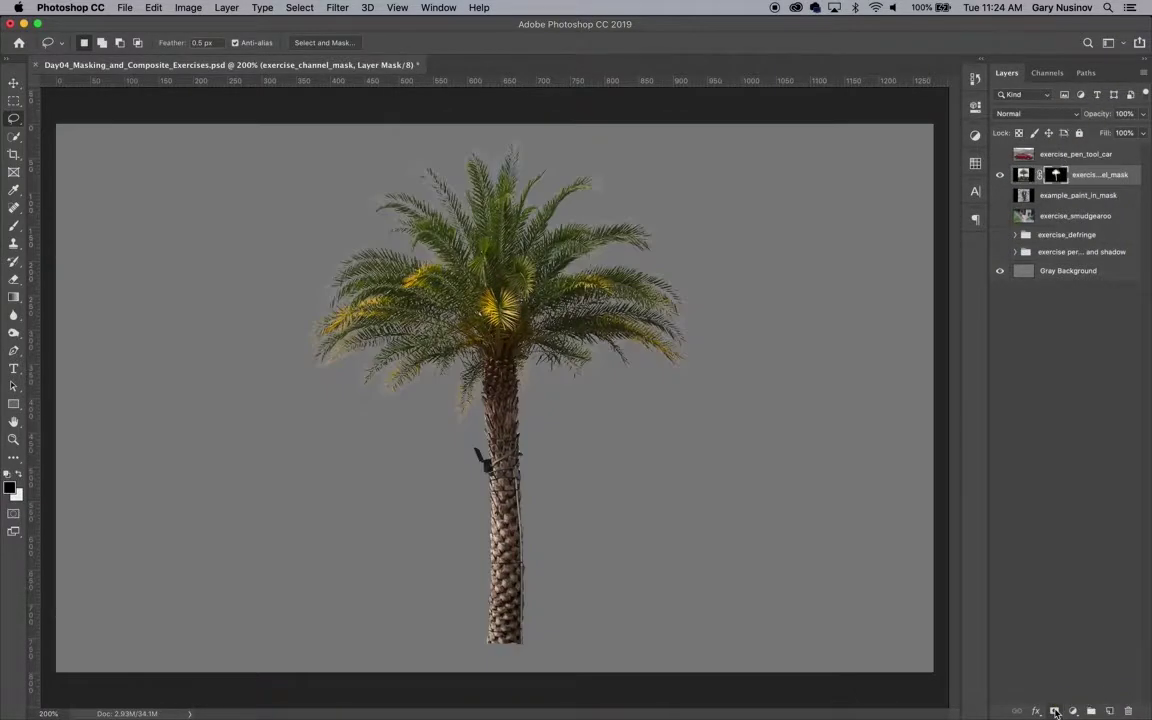